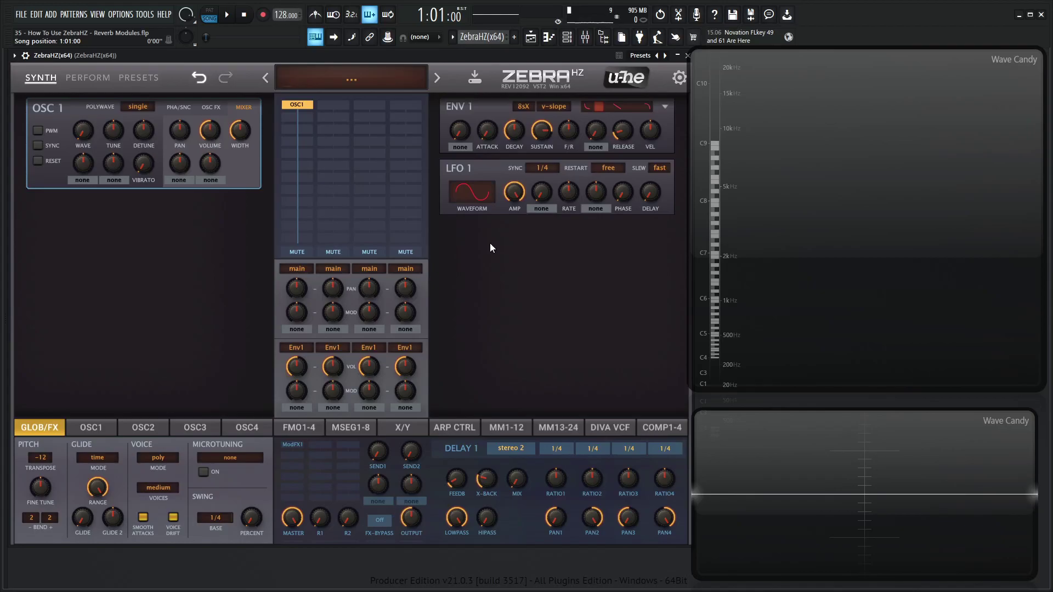
Initialise the patch and load Rev1 into the empty ModFX1 slot on GLOB/FX
click(347, 73)
click(358, 80)
click(295, 456)
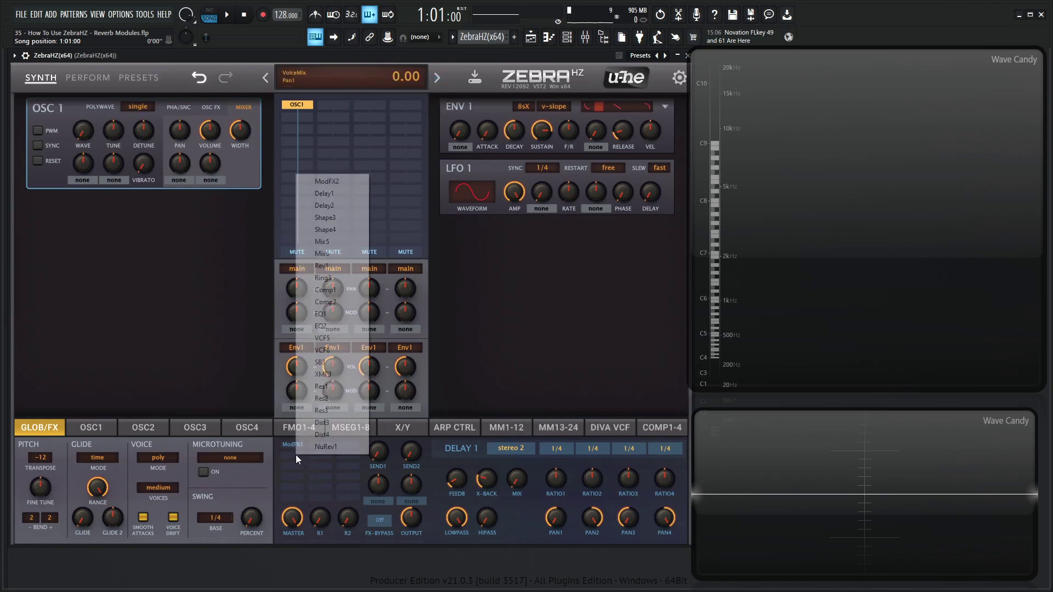
click(329, 266)
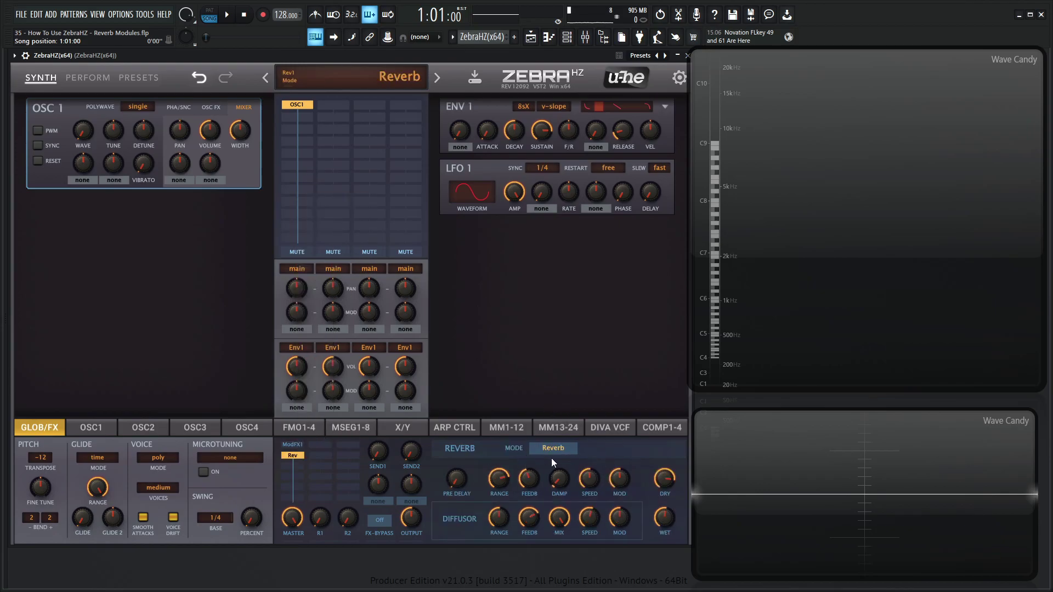
Switch the Rev1 mode to MetalVerb and audition it with several played notes
key(n)
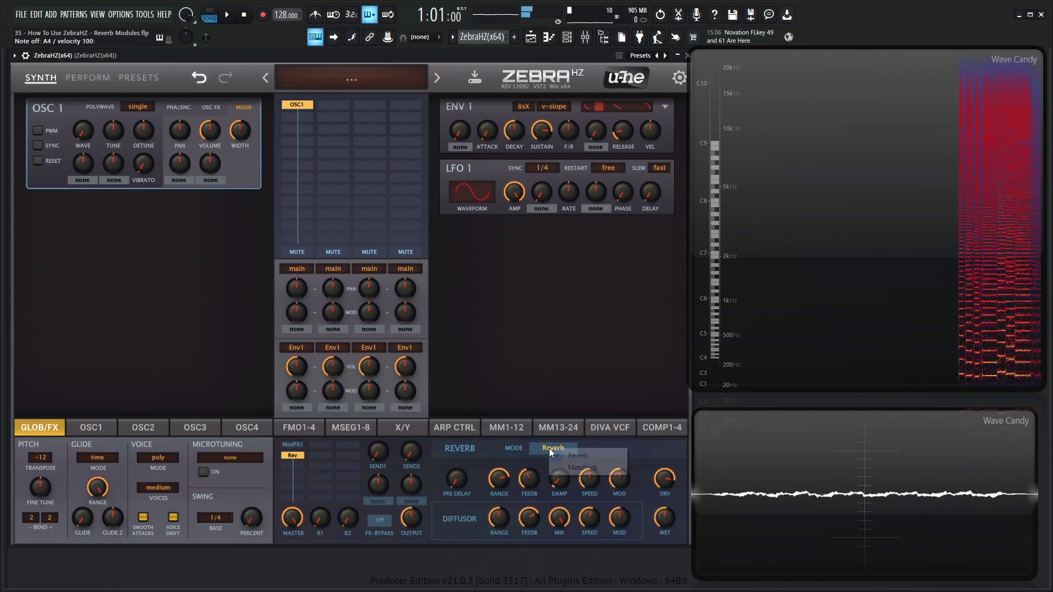
click(548, 449)
click(582, 466)
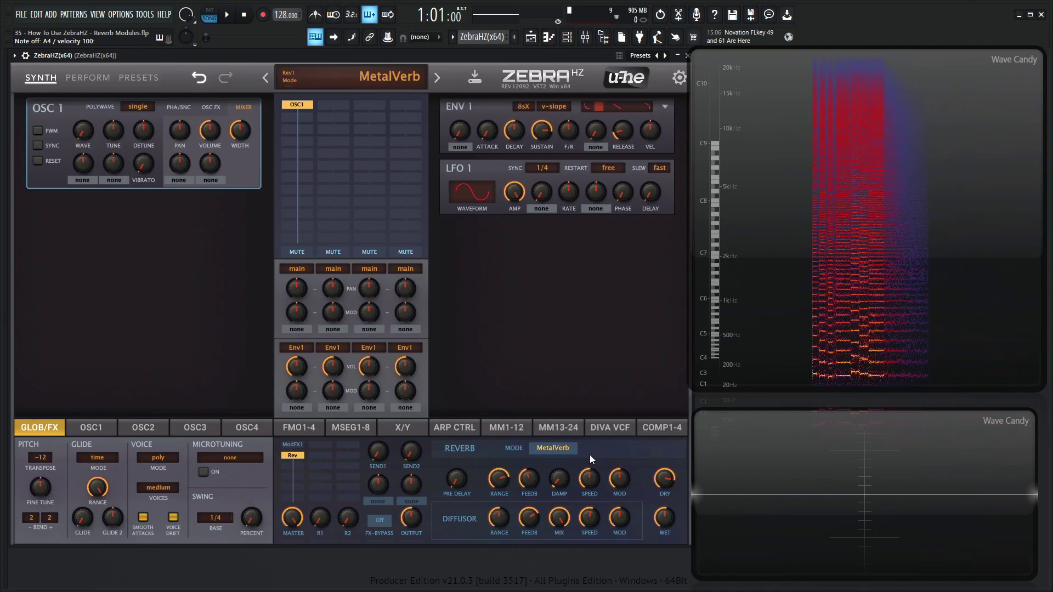
key(y)
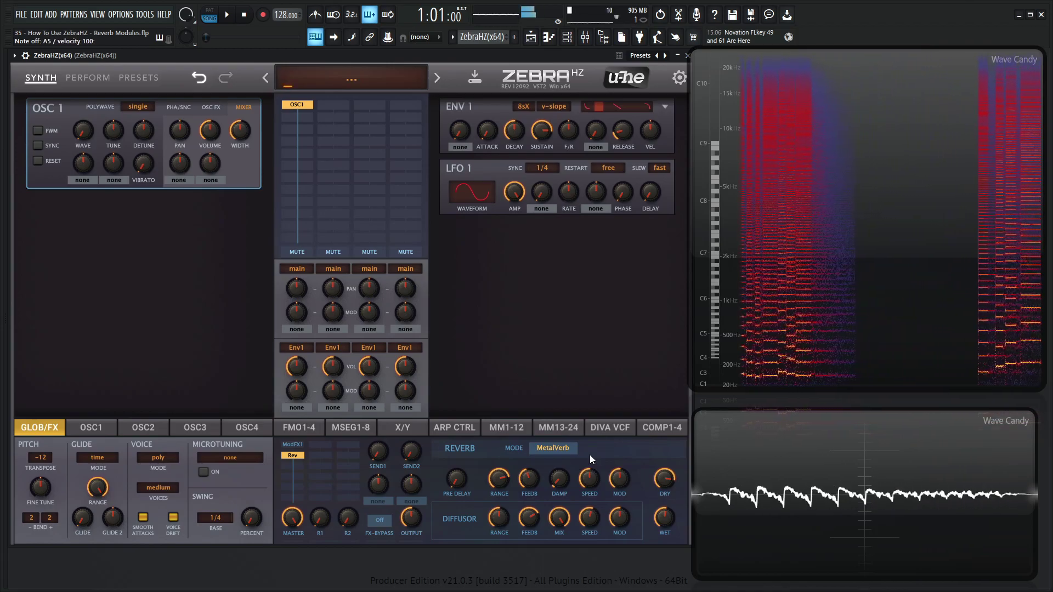
key(2)
key(h)
key(g)
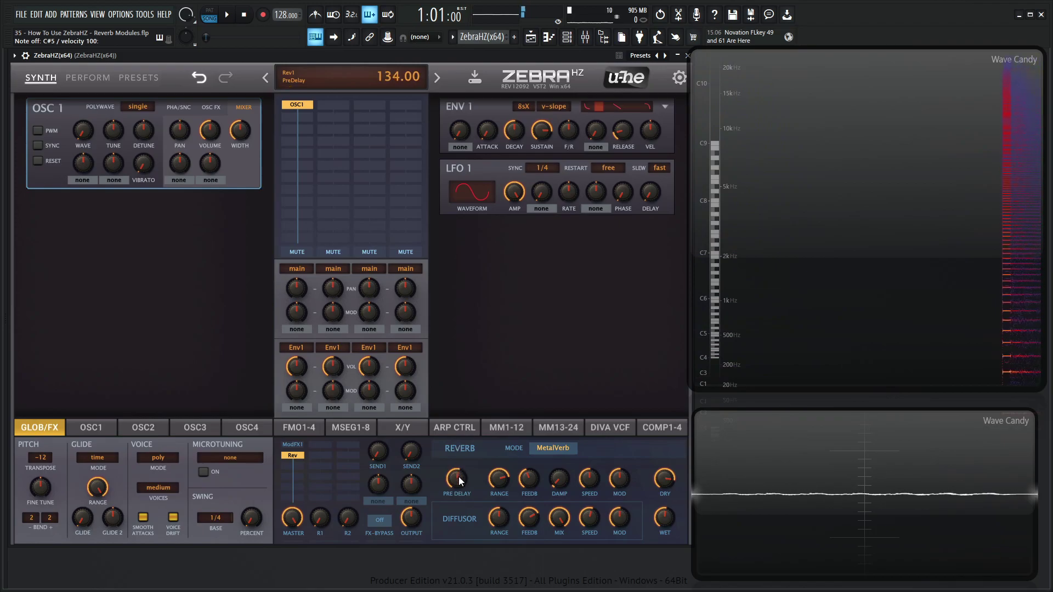
Push the PRE DELAY knob up to 250, then settle it back to about 22
drag(458, 476, 456, 438)
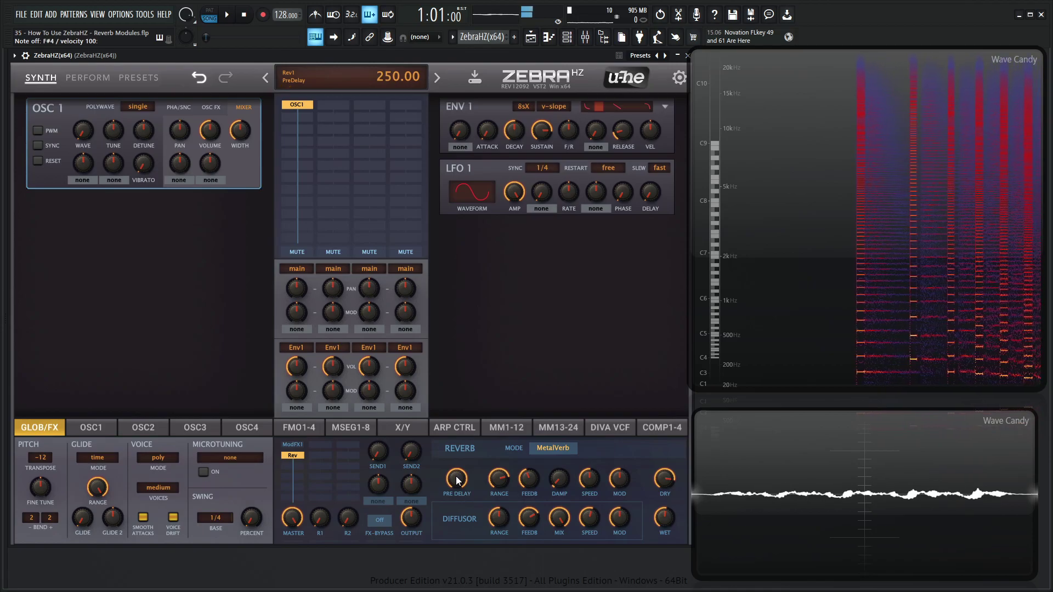
mouse_move(457, 481)
mouse_down()
mouse_move(462, 554)
mouse_move(455, 479)
mouse_up()
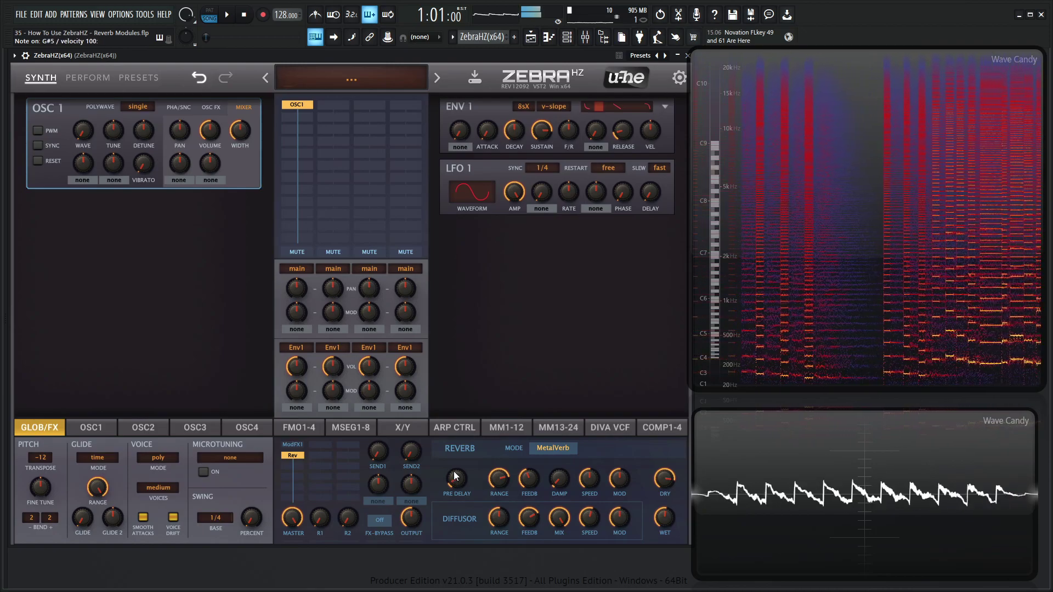
Set diffusor range near 80, diffusor feedback to 70 and reverb feedback to about 64.5
mouse_move(501, 500)
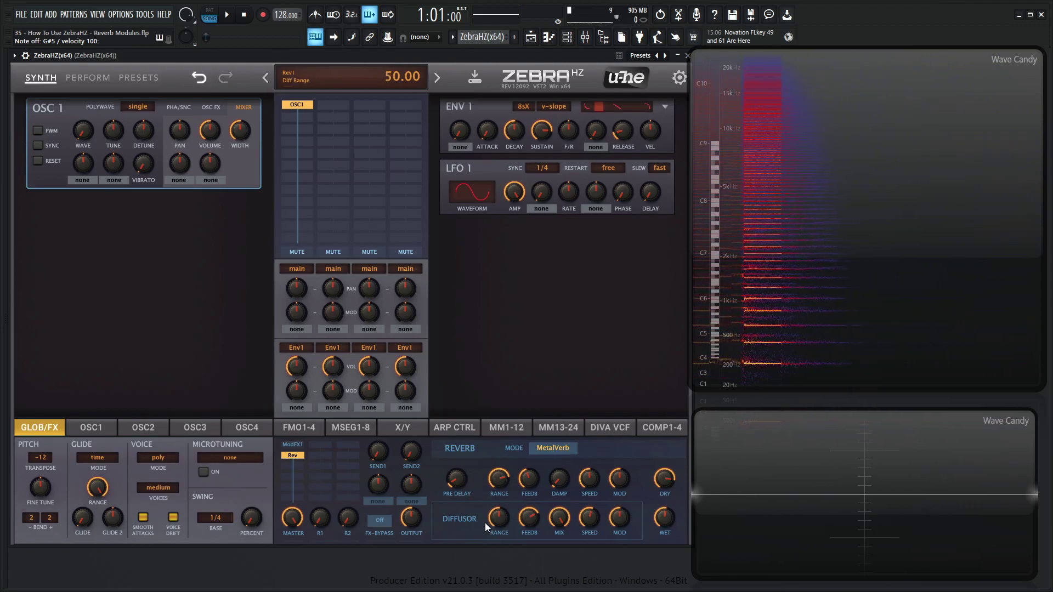
drag(485, 522, 506, 514)
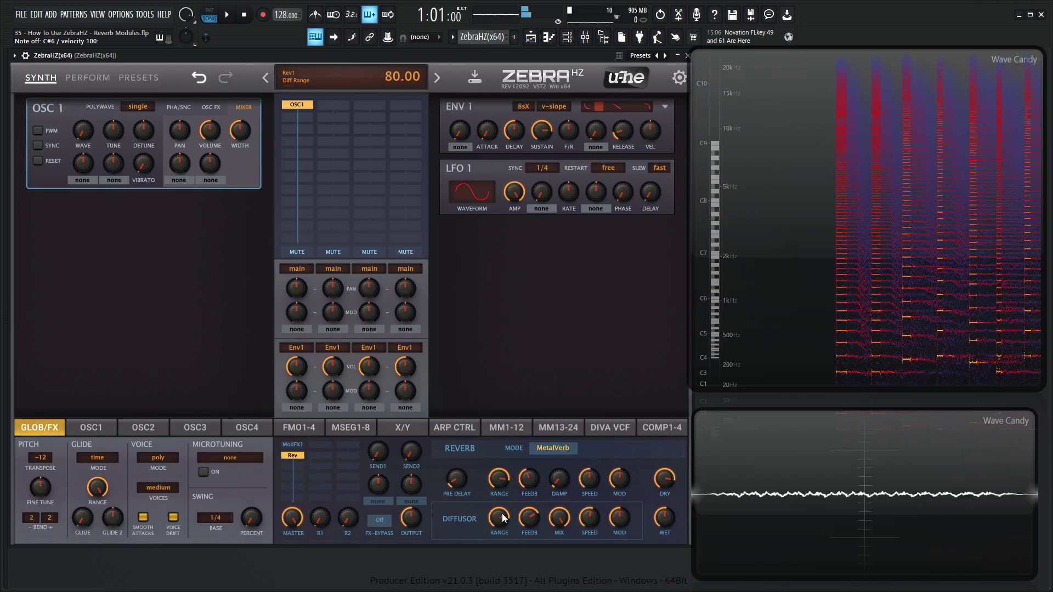
drag(529, 517, 535, 484)
mouse_move(528, 484)
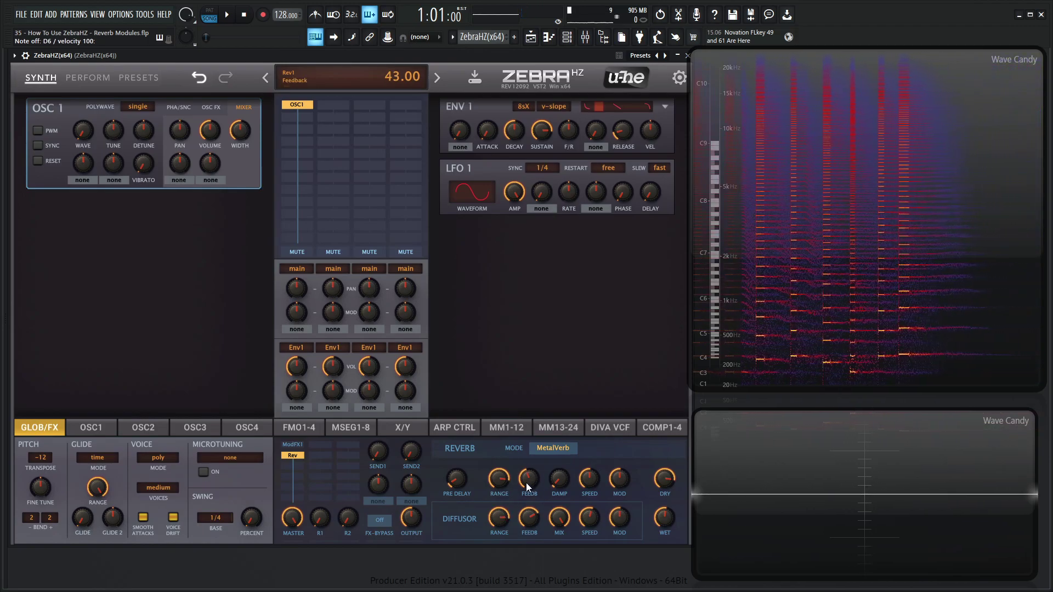
mouse_move(528, 486)
mouse_down()
mouse_move(522, 461)
mouse_move(529, 525)
mouse_move(529, 474)
mouse_up()
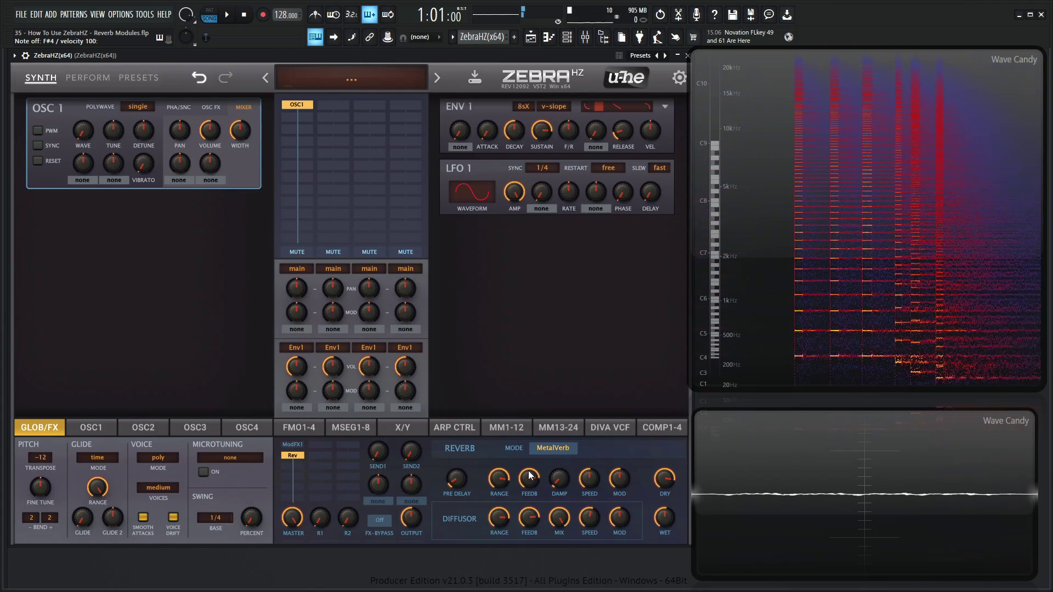
mouse_move(505, 498)
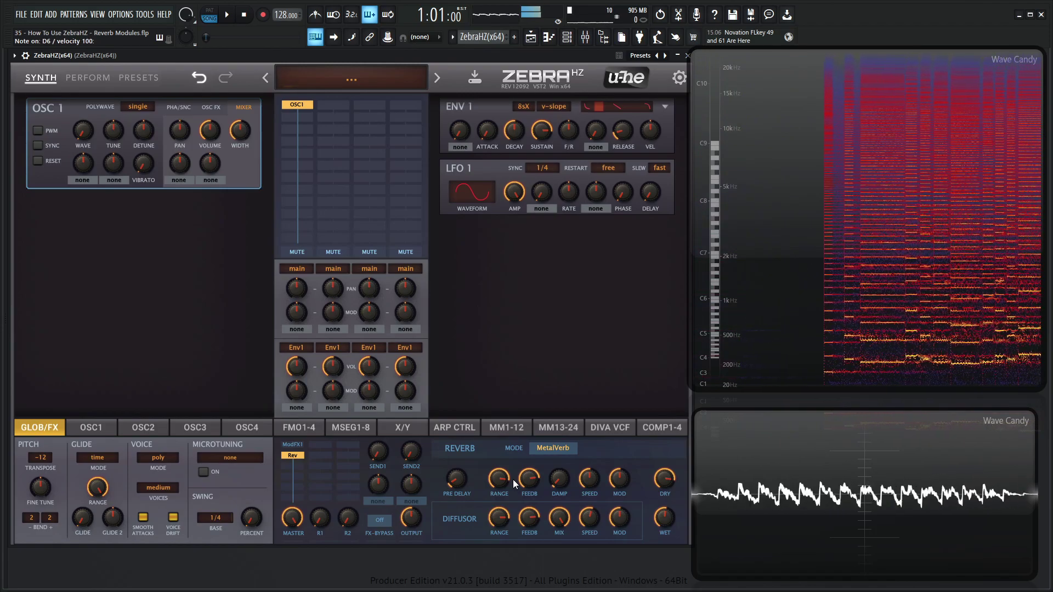
Max out range and diffusor feedback at 100, zero the damping, and set diffusor range to 84
mouse_move(502, 473)
drag(511, 472, 506, 427)
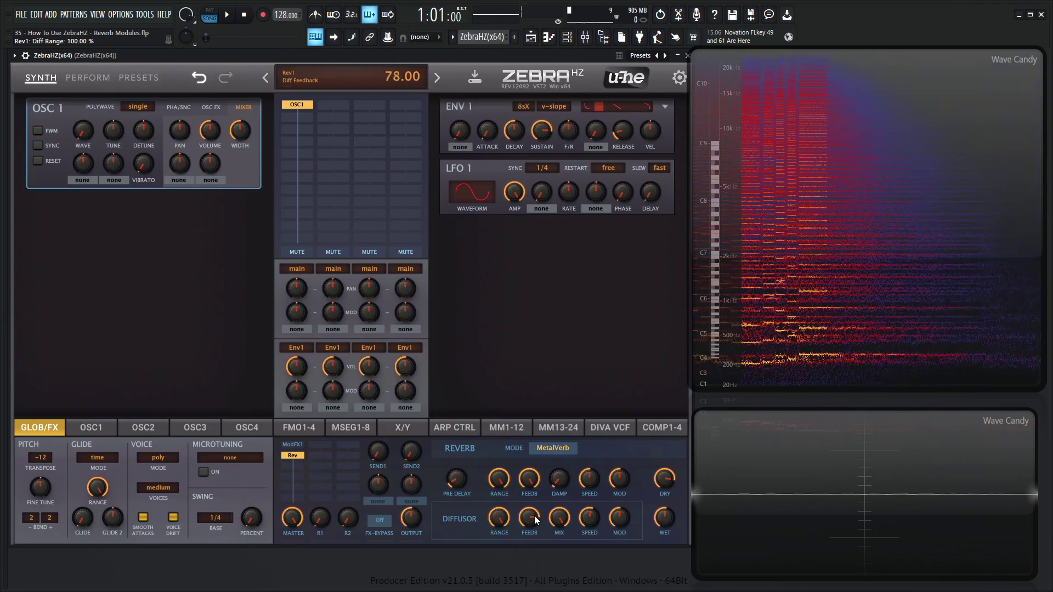
drag(534, 515, 544, 441)
drag(561, 480, 568, 514)
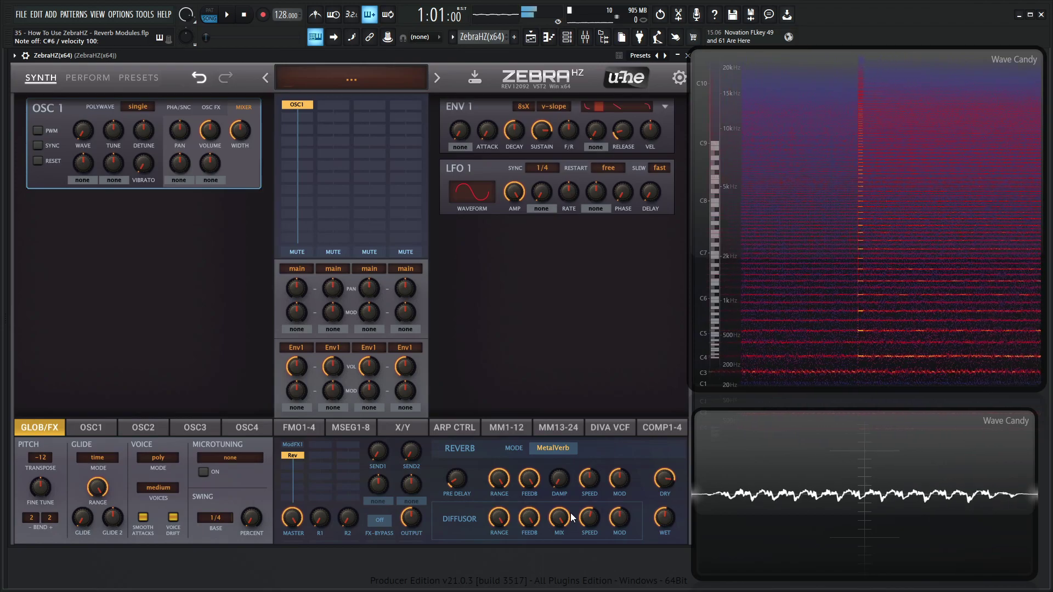
drag(509, 499, 501, 540)
Reinitialise the patch and load a fresh Rev1 into the ModFX1 slot
right_click(380, 87)
click(372, 77)
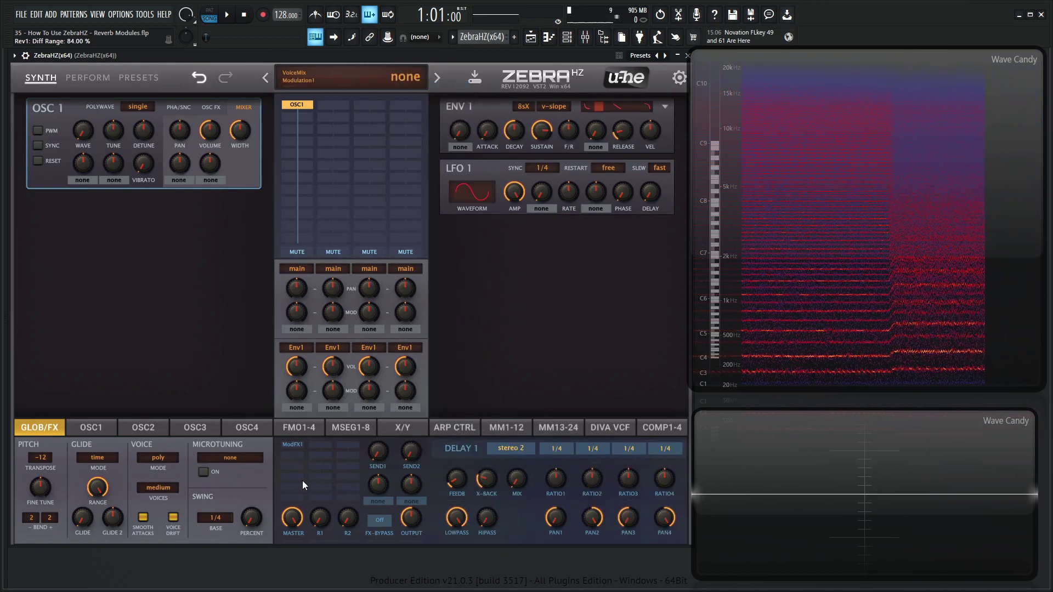
click(298, 452)
click(354, 265)
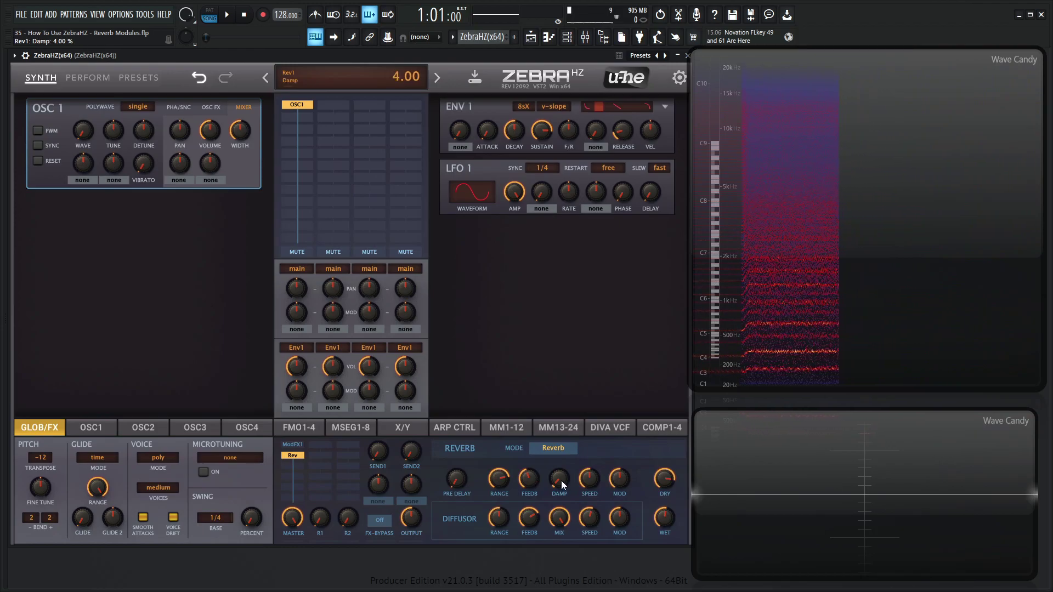
Raise the WET level to about 71 and sweep DAMP up and back down to about 37
drag(670, 516, 670, 503)
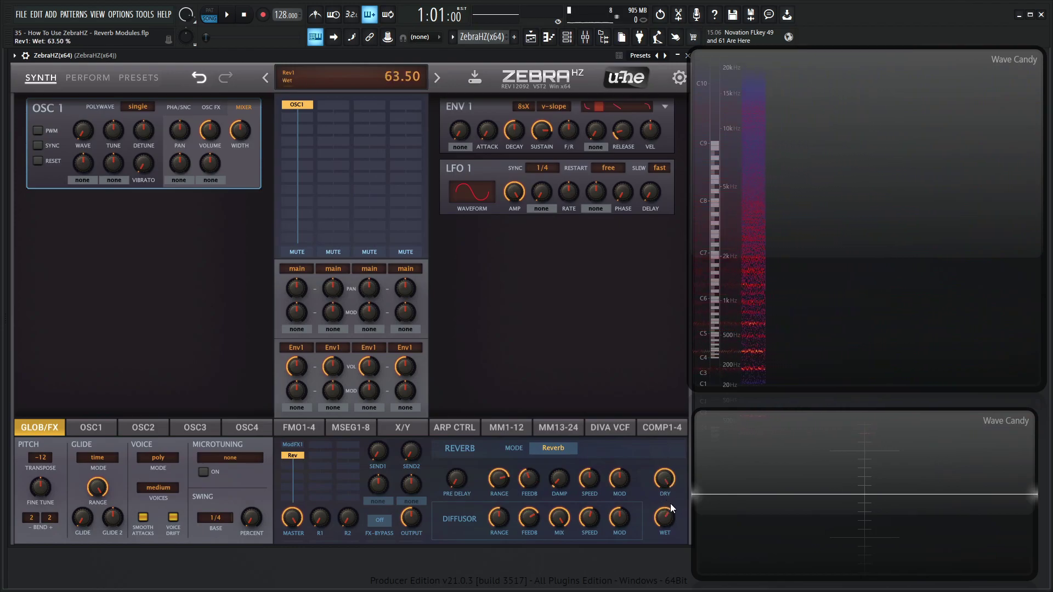
mouse_move(567, 484)
mouse_down()
mouse_move(560, 472)
mouse_move(558, 481)
mouse_move(561, 455)
mouse_move(563, 474)
mouse_up()
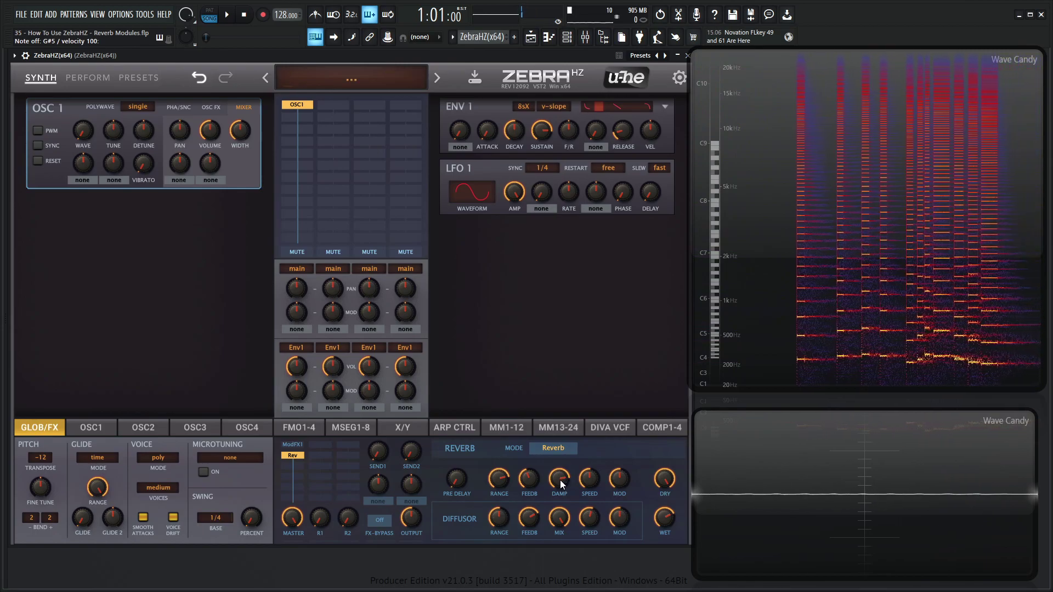
mouse_move(559, 482)
mouse_down()
mouse_move(557, 499)
mouse_move(561, 483)
mouse_up()
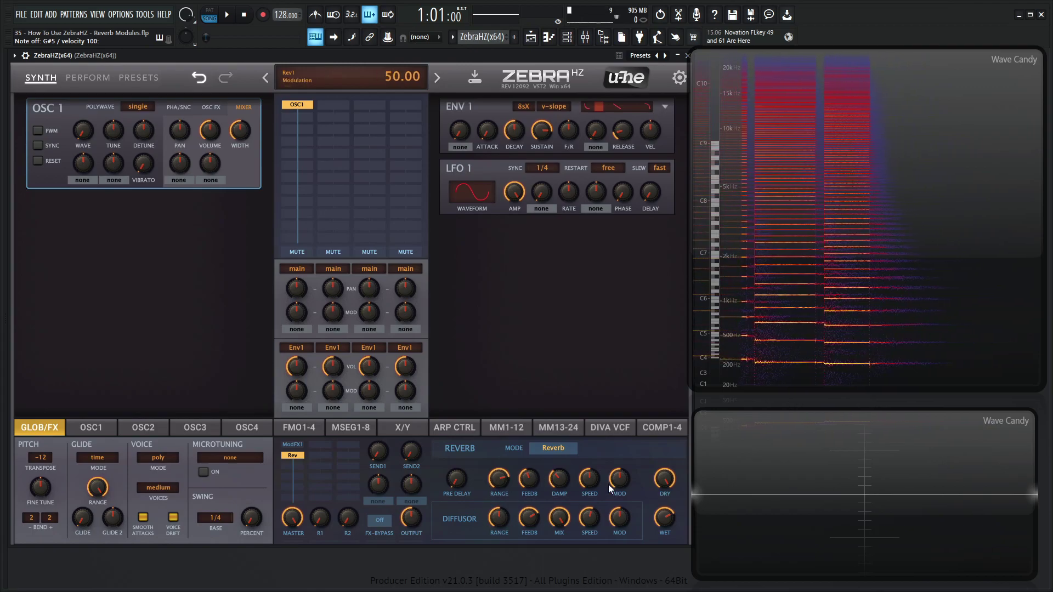
Set reverb speed to about 11.5, reverb feedback to 70 and diffusor speed to 84
drag(594, 482, 588, 453)
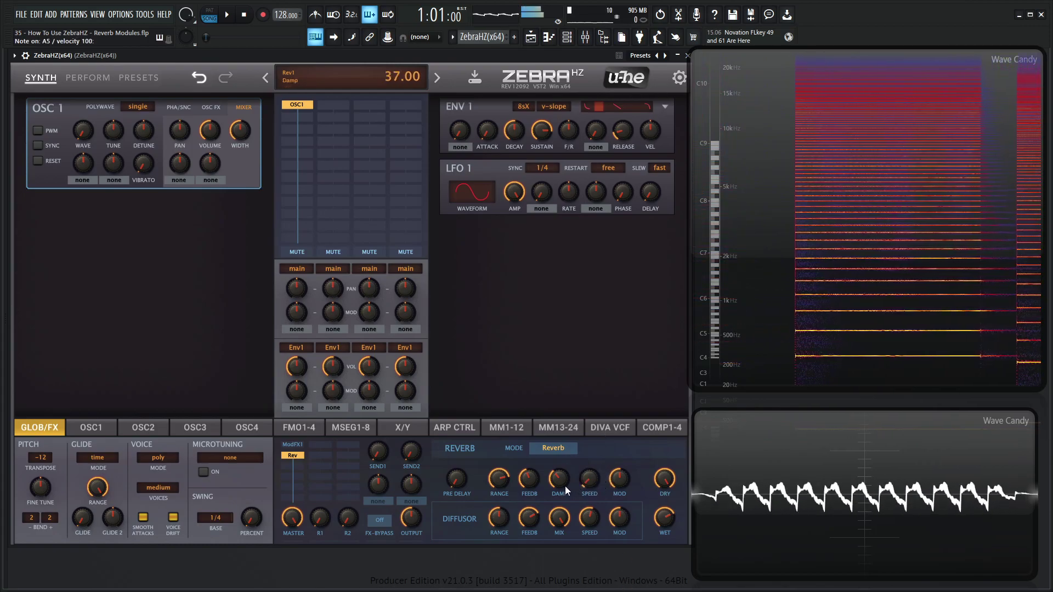
drag(589, 485, 590, 388)
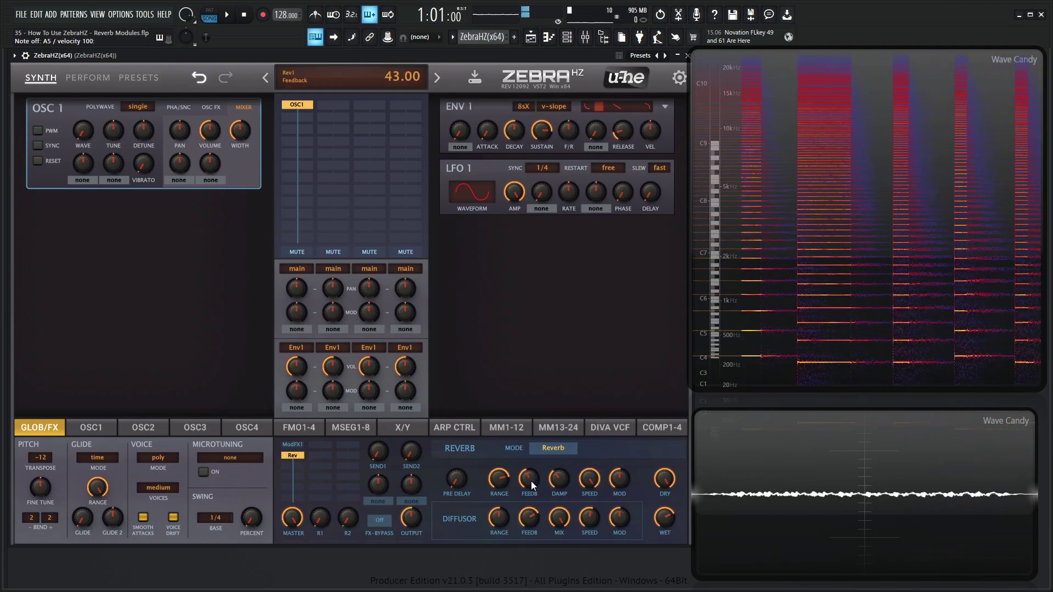
drag(530, 482, 537, 513)
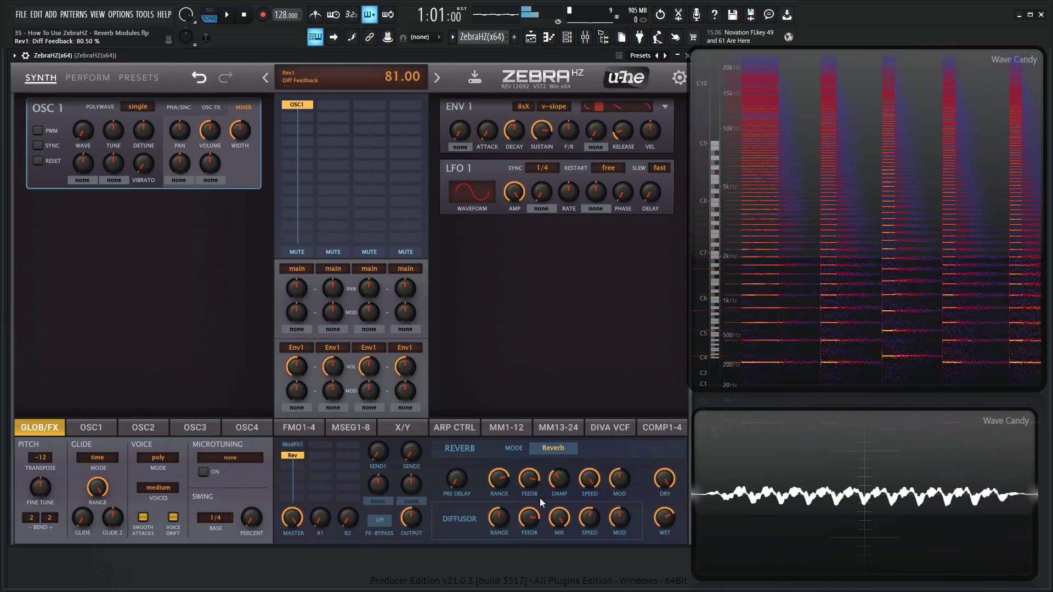
drag(592, 482, 601, 511)
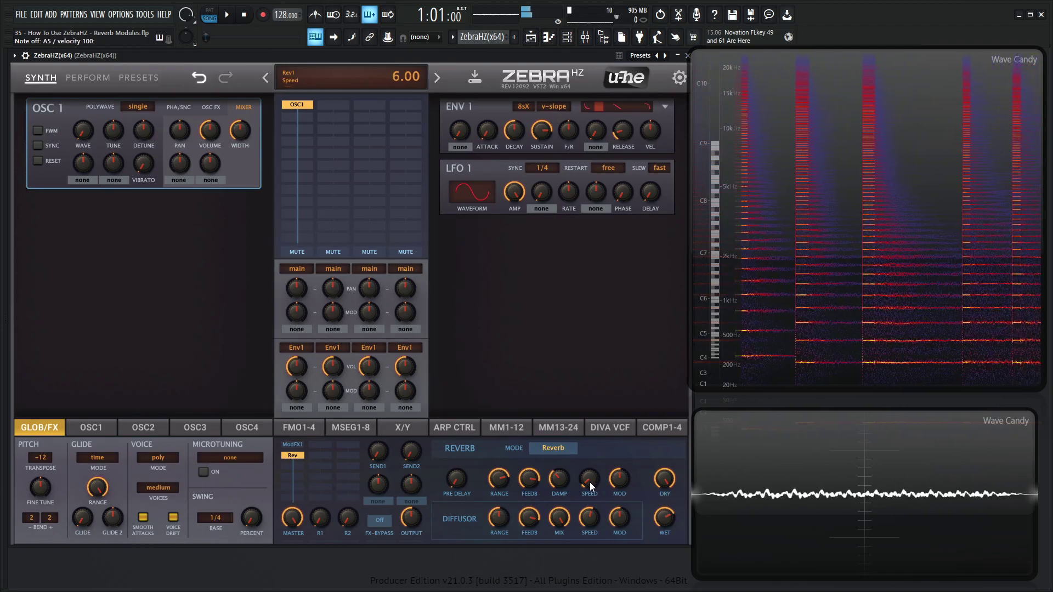
drag(591, 487, 591, 476)
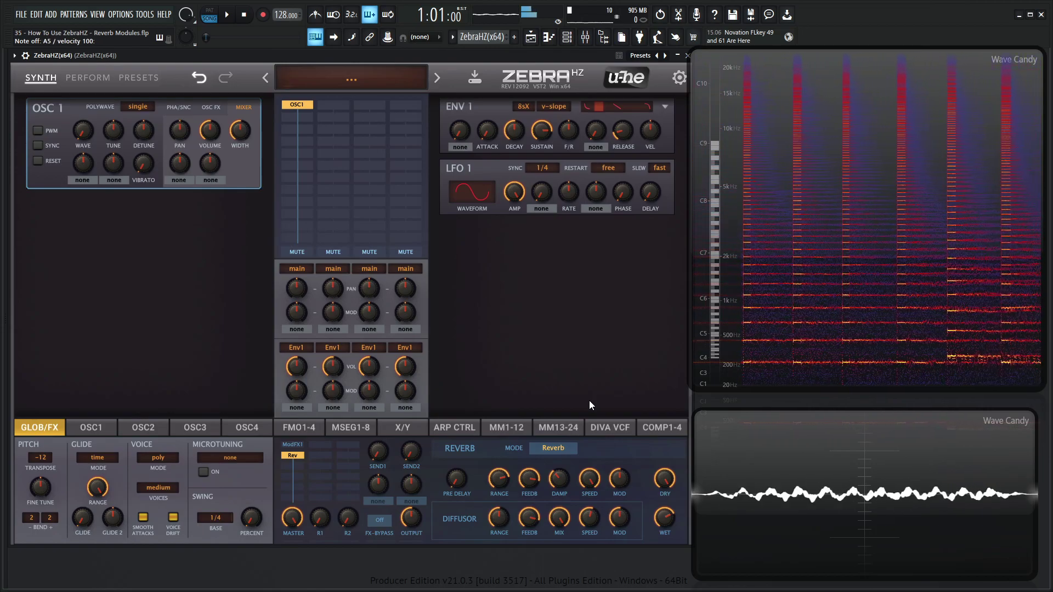
drag(590, 517, 583, 482)
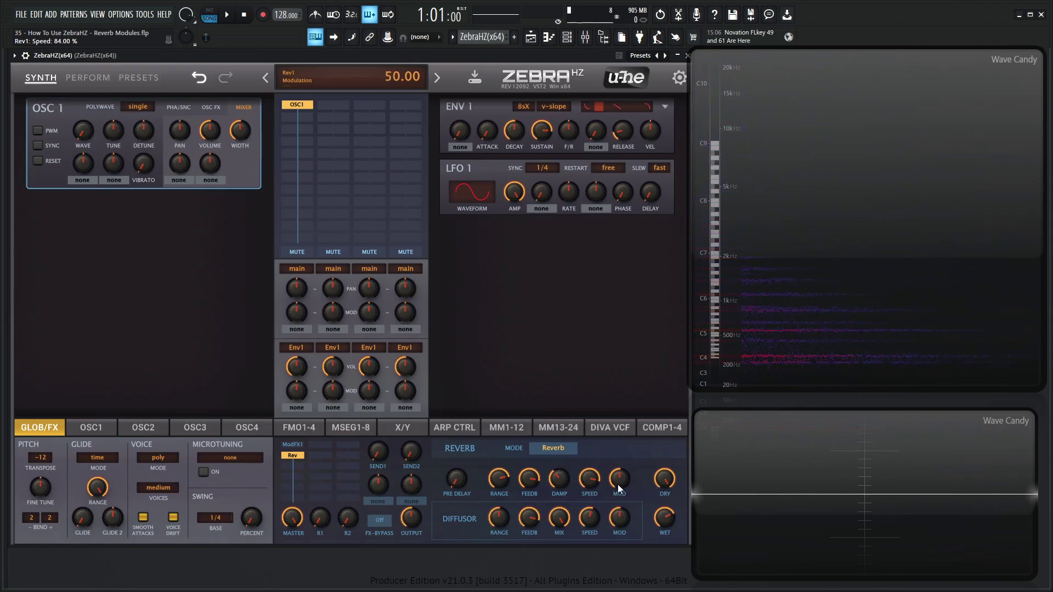
Try different reverb and diffusor modulation amounts, ending with reverb modulation reset to 0
drag(626, 489, 620, 495)
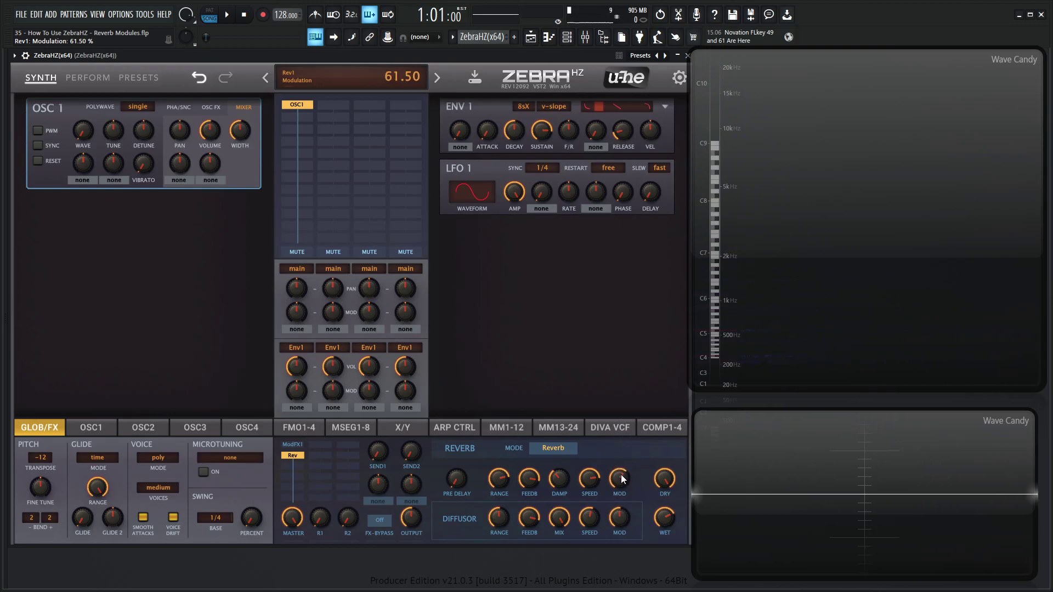
drag(622, 475, 623, 469)
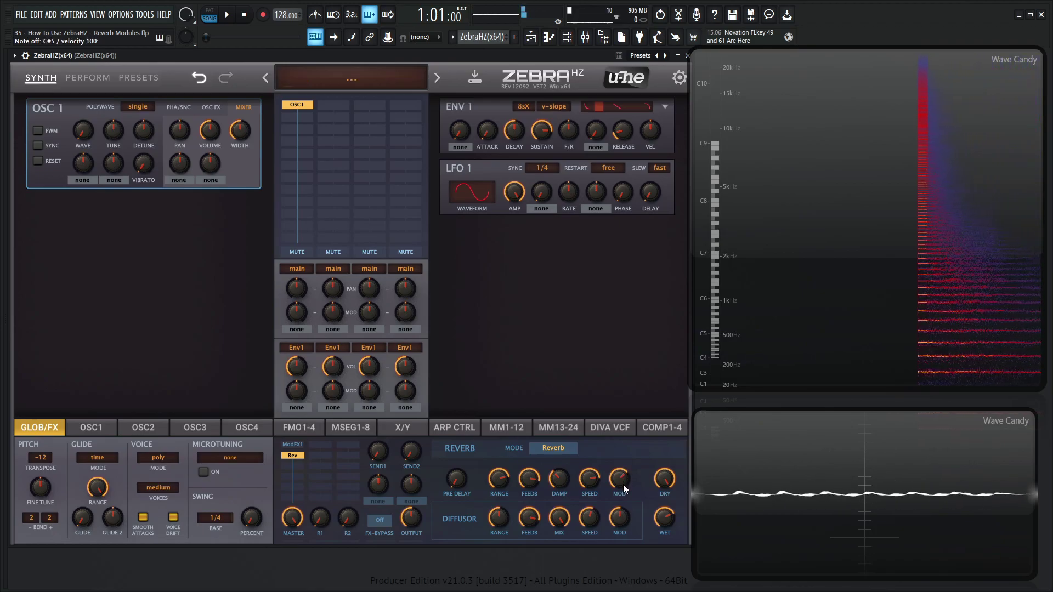
mouse_move(623, 525)
drag(623, 524, 626, 492)
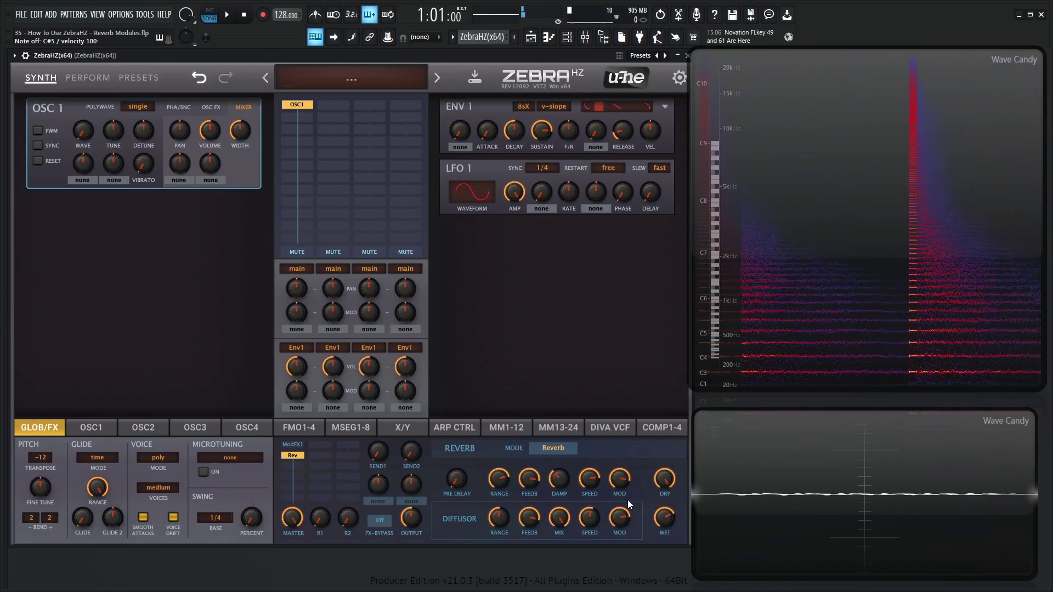
mouse_move(624, 512)
drag(628, 503, 628, 588)
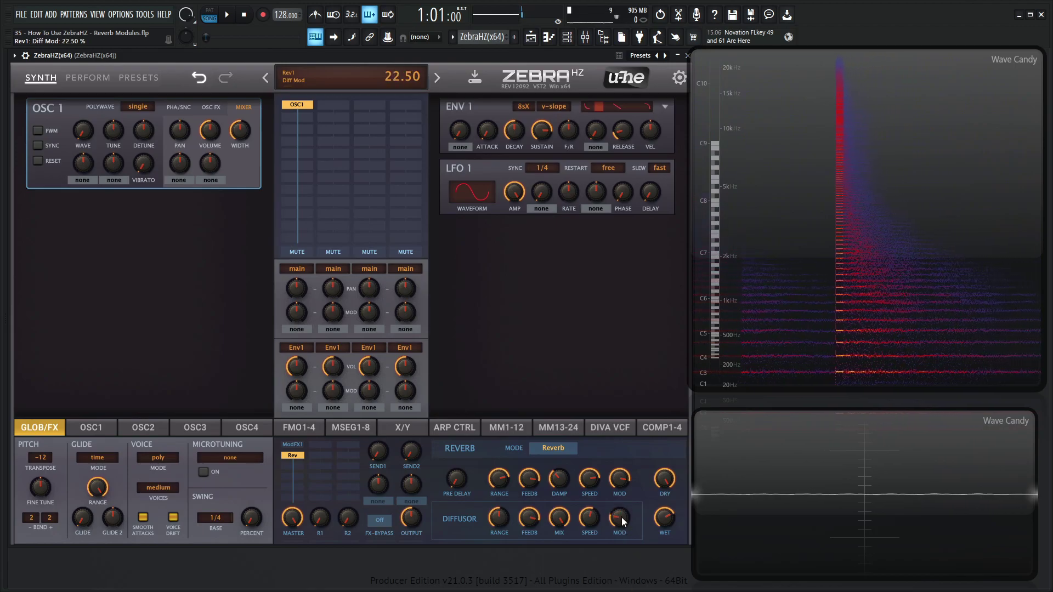
double_click(621, 478)
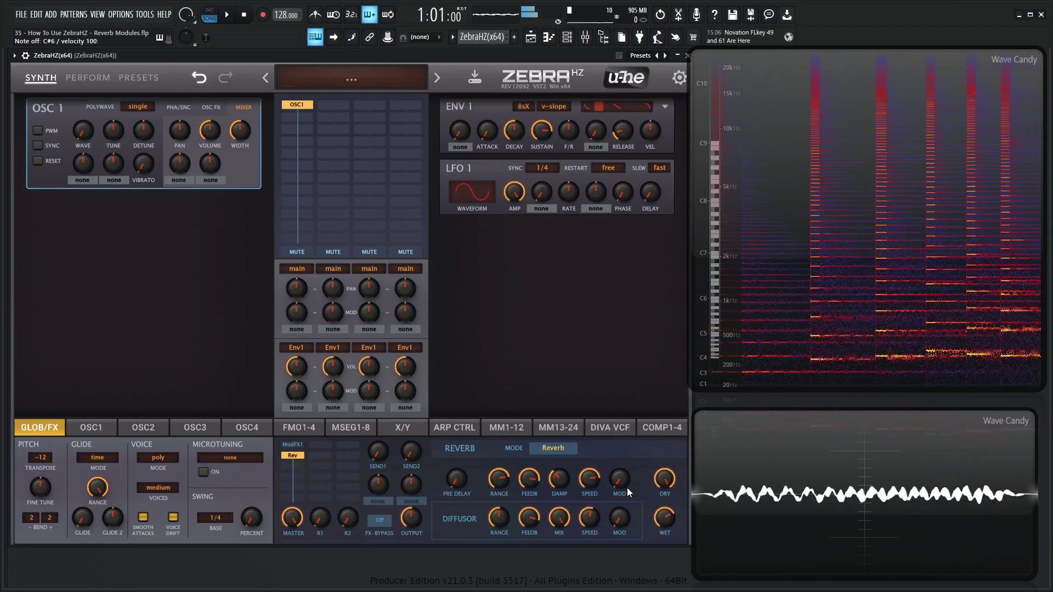
Turn the reverb MOD down to about 0.50 and raise the DRY level to 100
mouse_move(624, 484)
drag(624, 485, 604, 424)
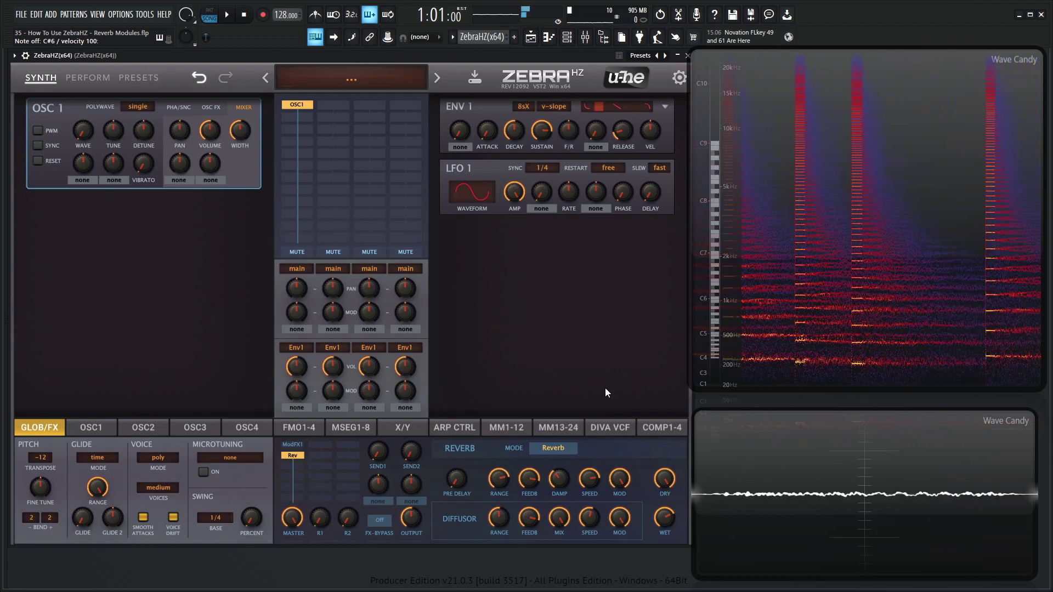
mouse_move(625, 475)
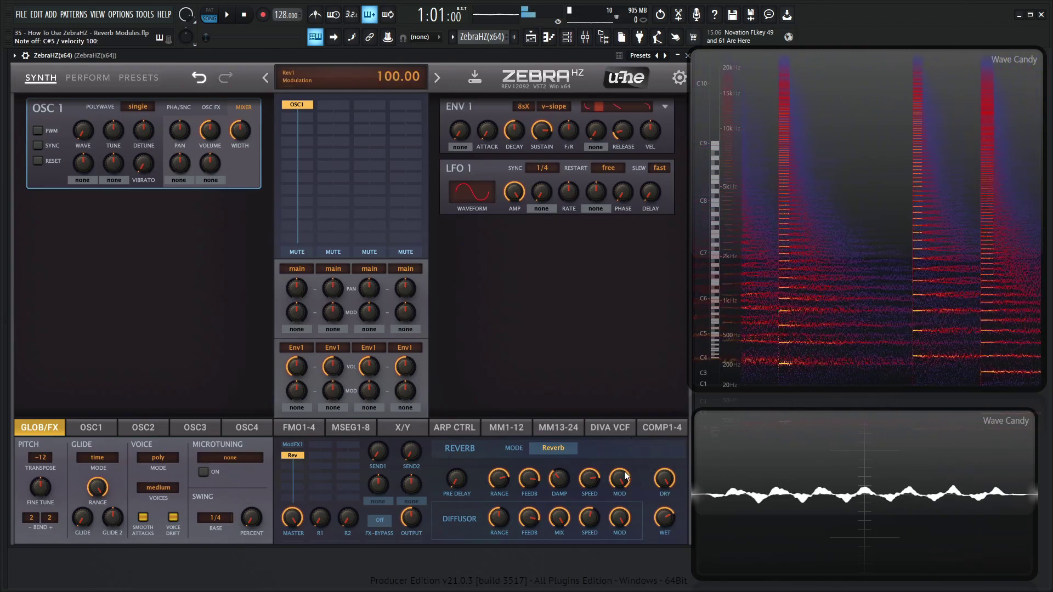
drag(625, 474, 612, 498)
mouse_move(600, 515)
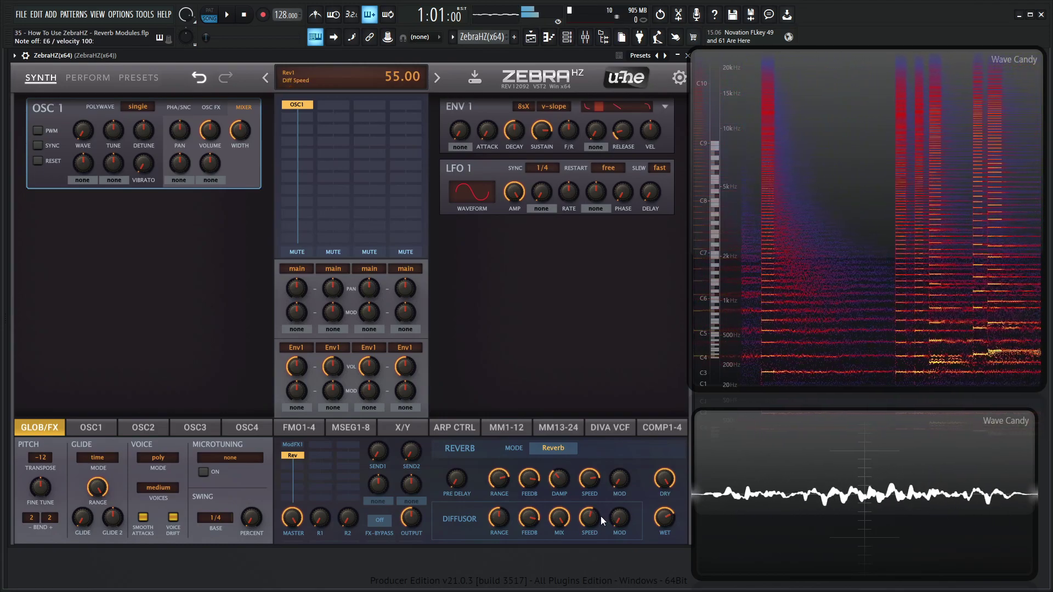
mouse_move(620, 479)
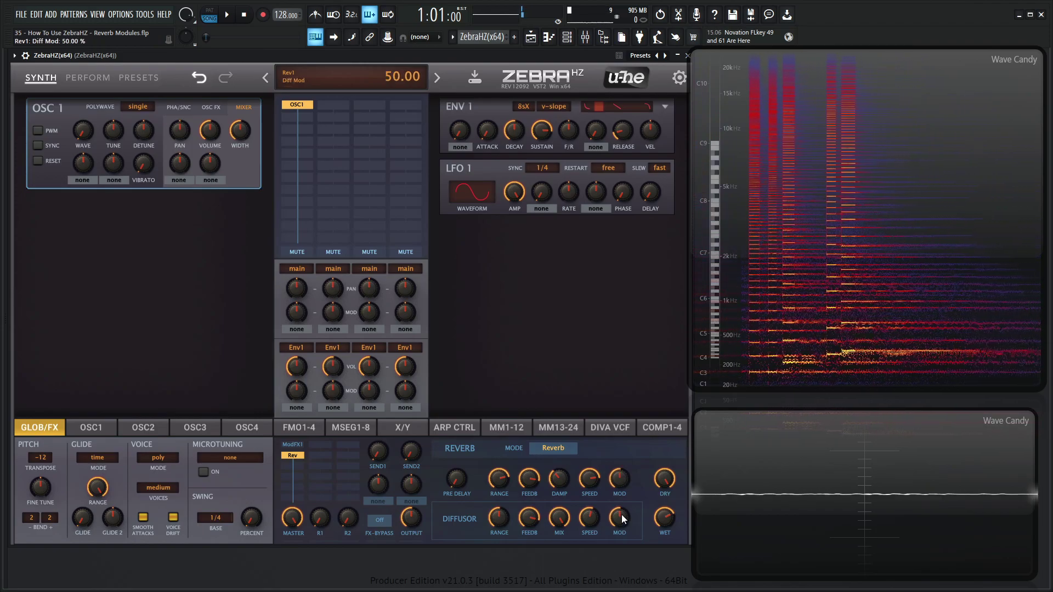
drag(677, 508, 665, 488)
Choose MetalVerb from the Rev1 MODE dropdown in place of standard Reverb
mouse_move(666, 523)
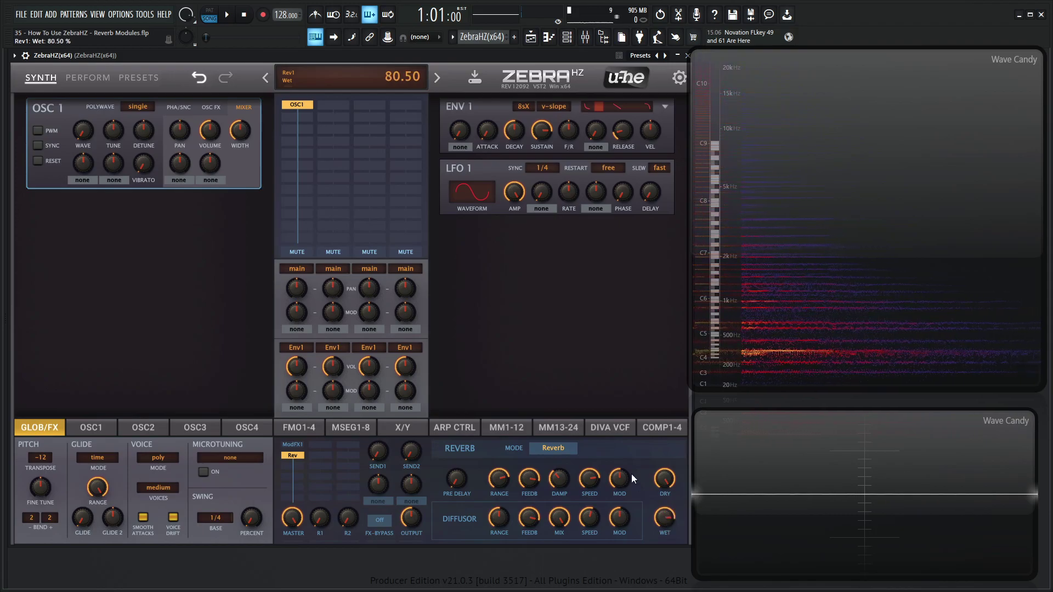
click(553, 448)
click(576, 468)
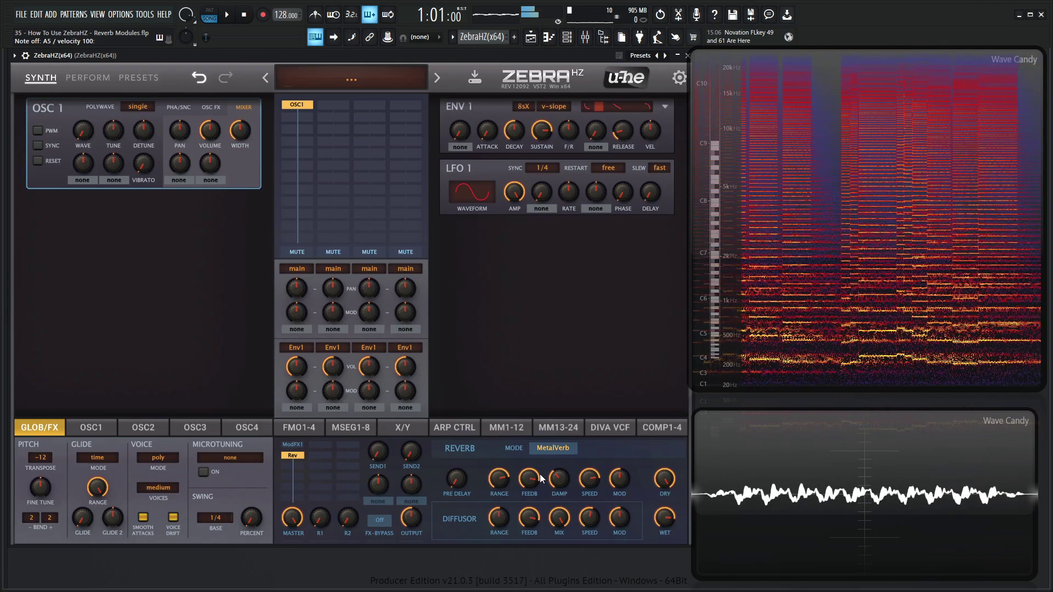
Load NuRev1 below Rev1 and set pre-delay 80, size 200 and dry/wet 73
click(294, 466)
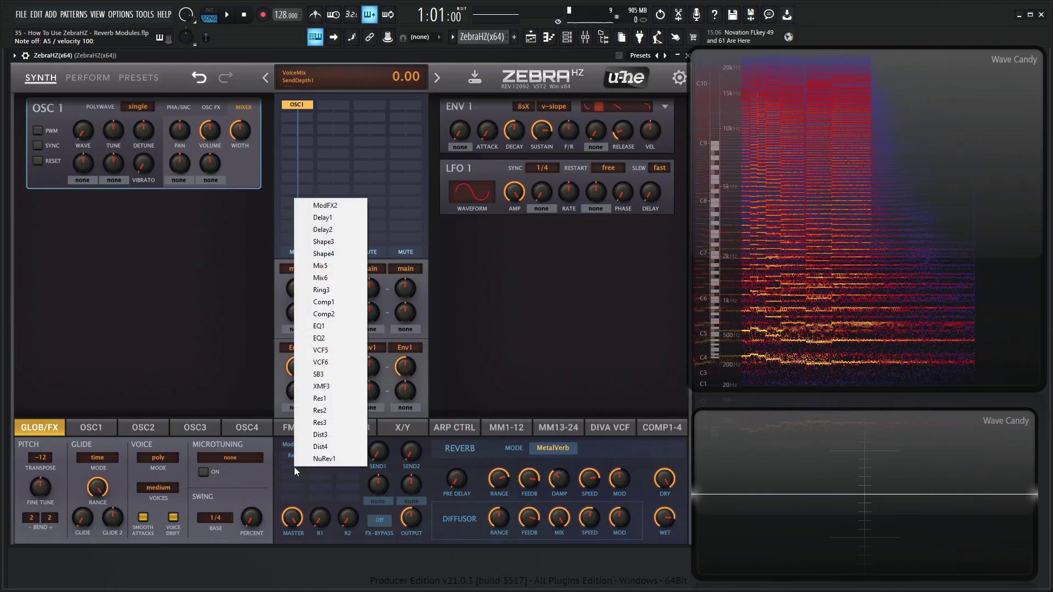
click(324, 459)
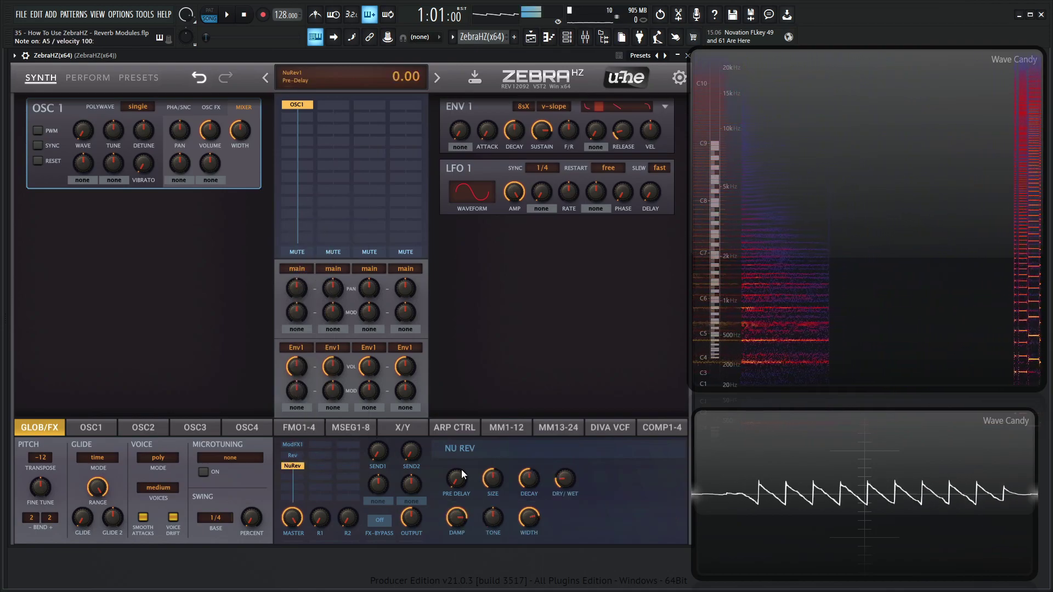
mouse_move(514, 516)
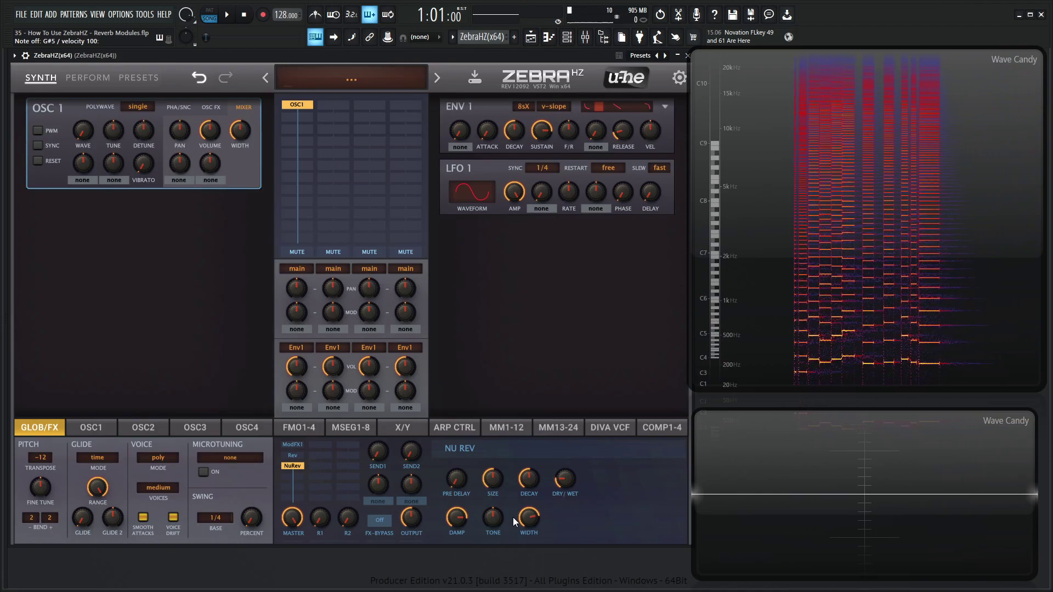
mouse_move(458, 485)
mouse_move(459, 485)
mouse_down()
mouse_move(445, 417)
mouse_move(474, 494)
mouse_up()
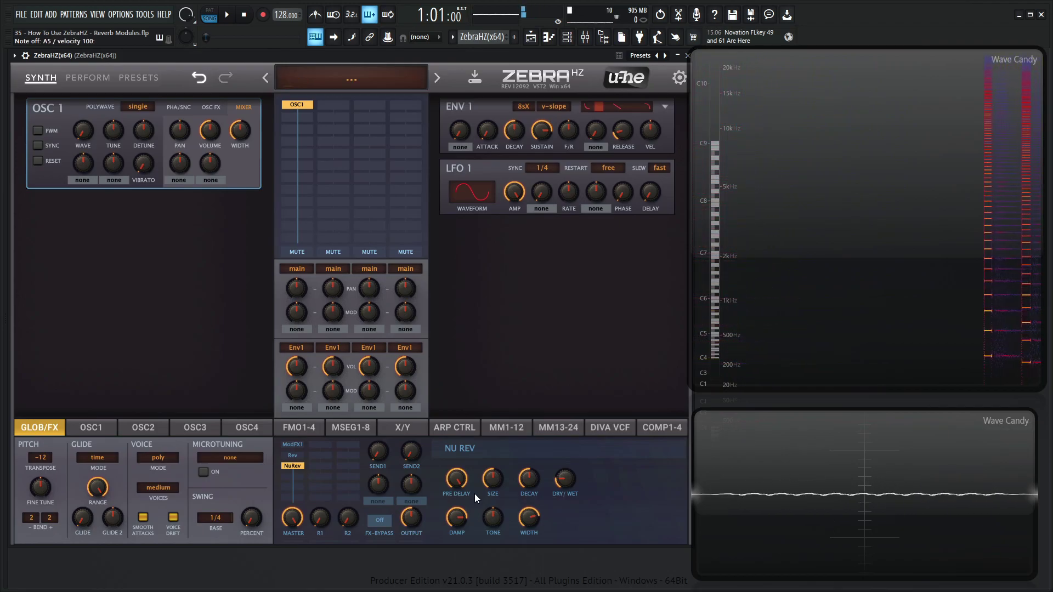
drag(463, 479, 502, 452)
drag(565, 479, 565, 443)
drag(565, 479, 567, 468)
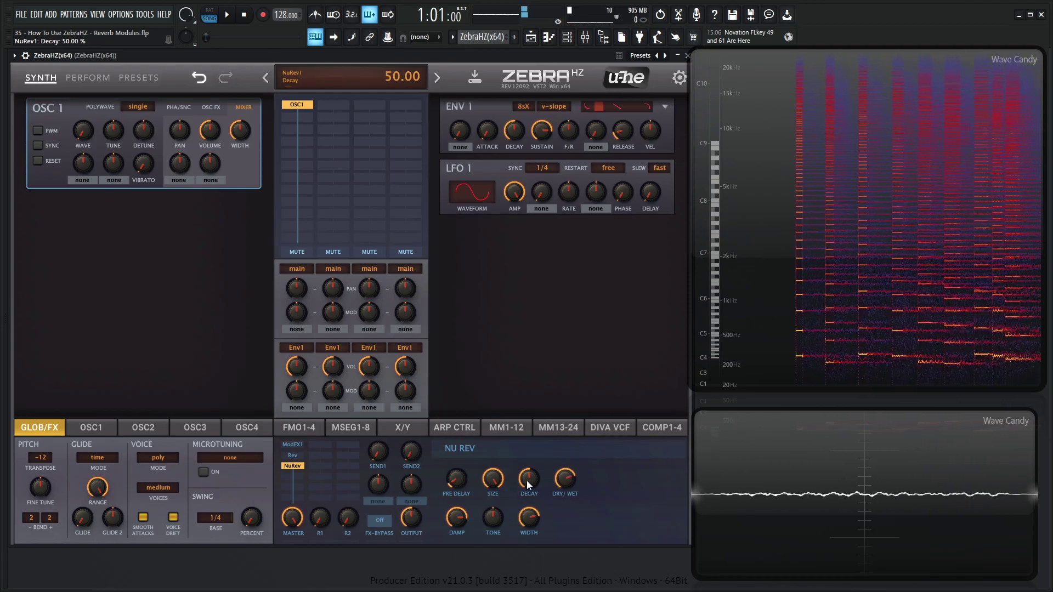
Raise the NuRev Decay knob to about 85, then set Dry/Wet to 75.5 and Damp to 62.5
drag(527, 480, 527, 467)
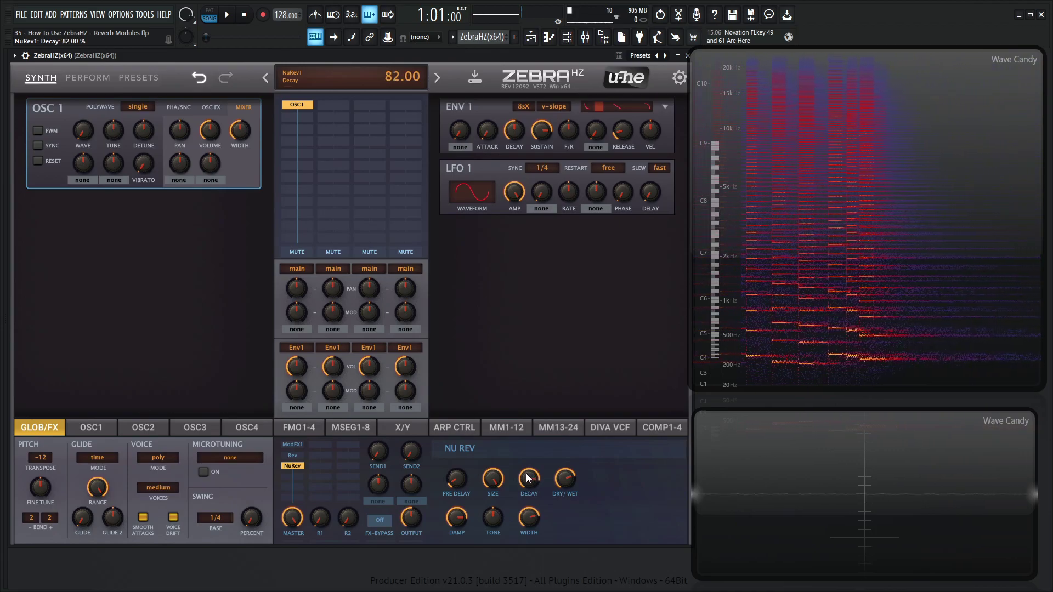
scroll(529, 482, up, 5)
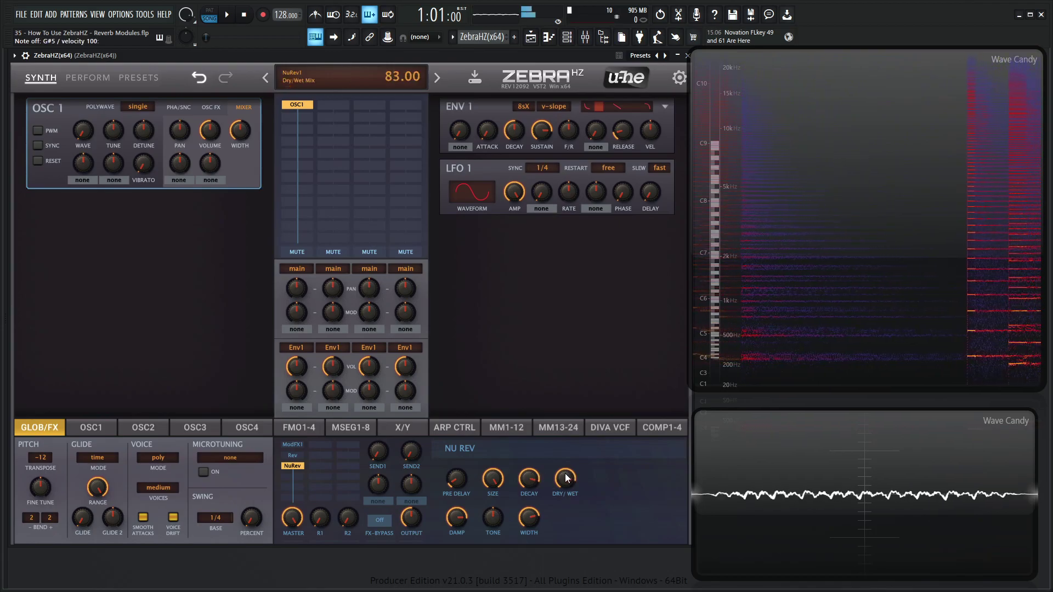
scroll(565, 484, down, 5)
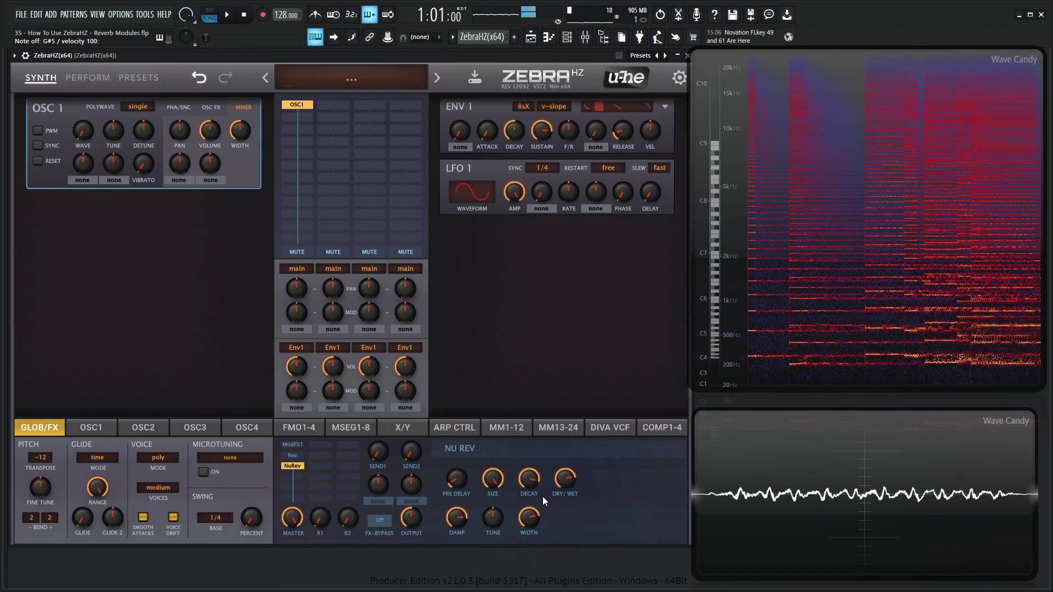
scroll(459, 519, down, 1)
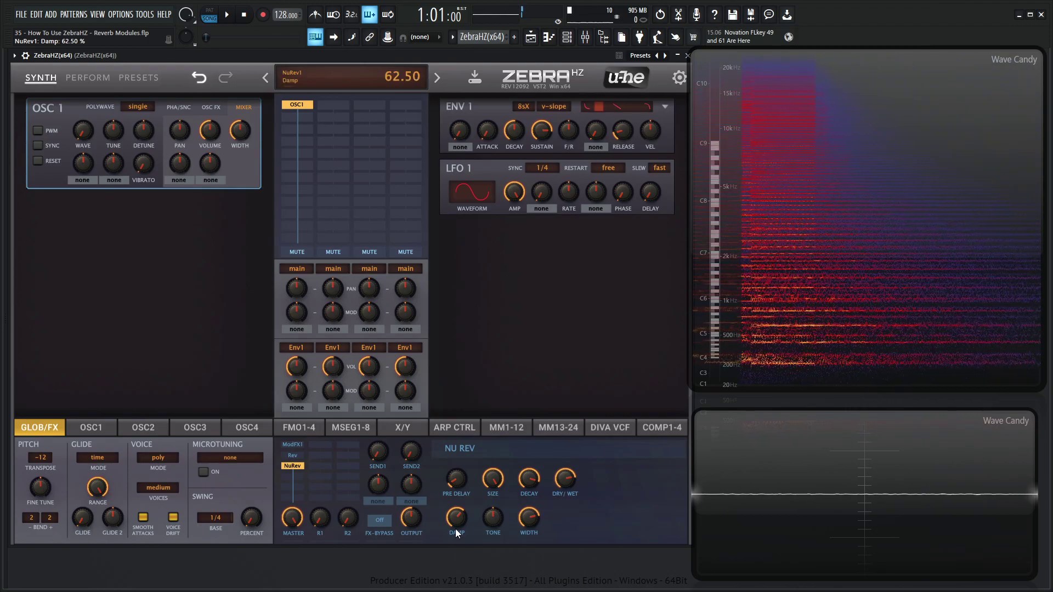
Set the NuRev Damp knob near 72, Decay to 70.5, and Tone up toward -14
drag(458, 533, 453, 500)
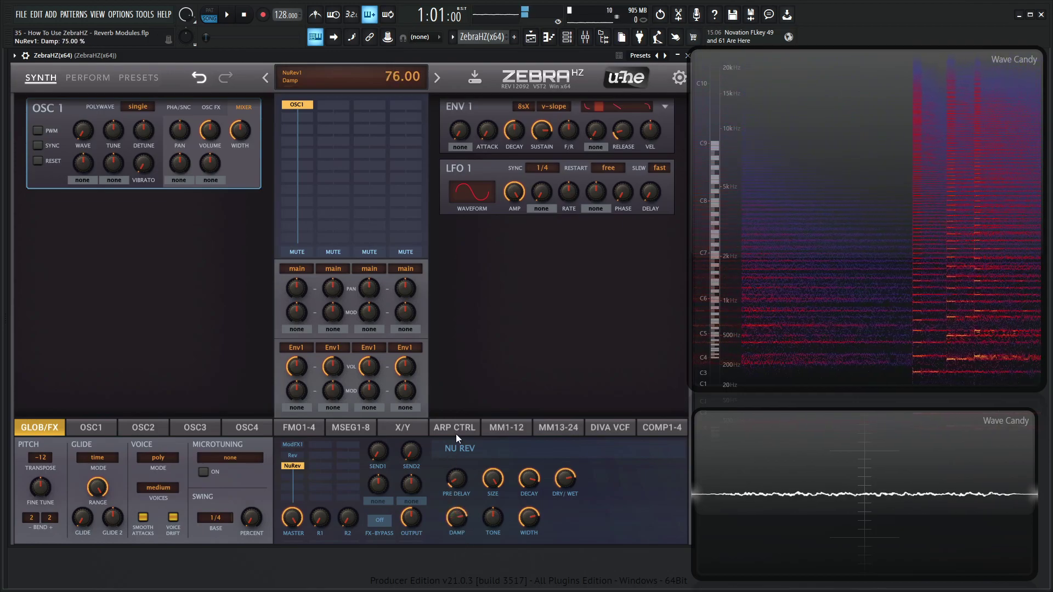
drag(456, 433, 459, 522)
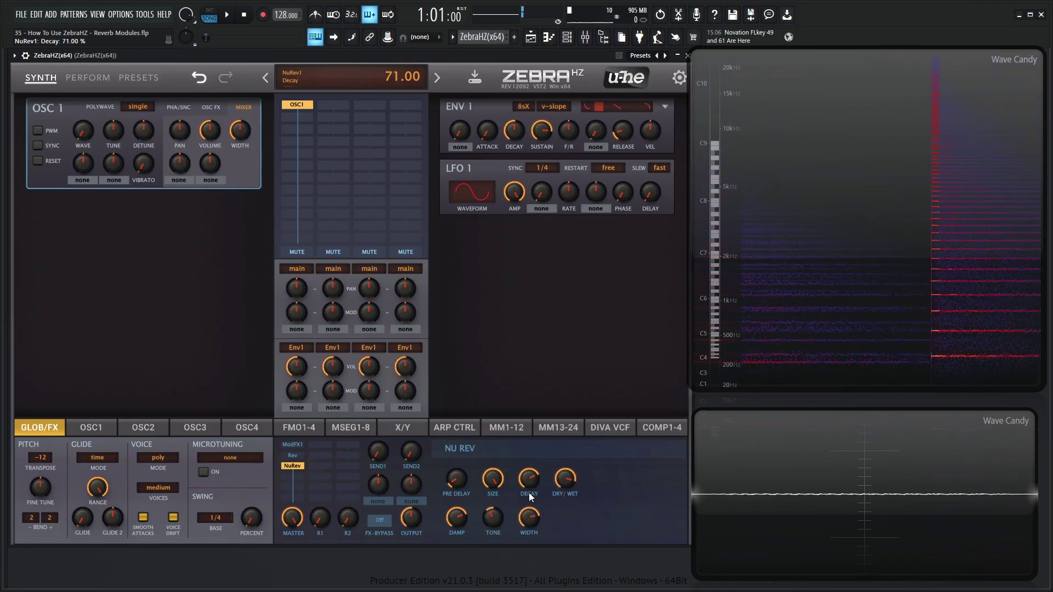
scroll(529, 493, down, 1)
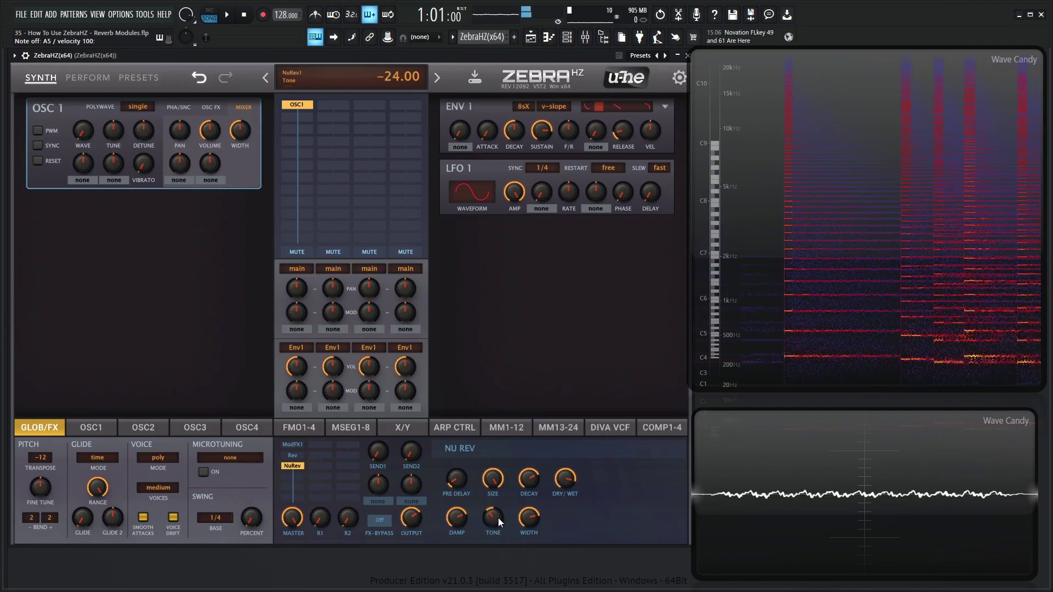
drag(498, 517, 498, 507)
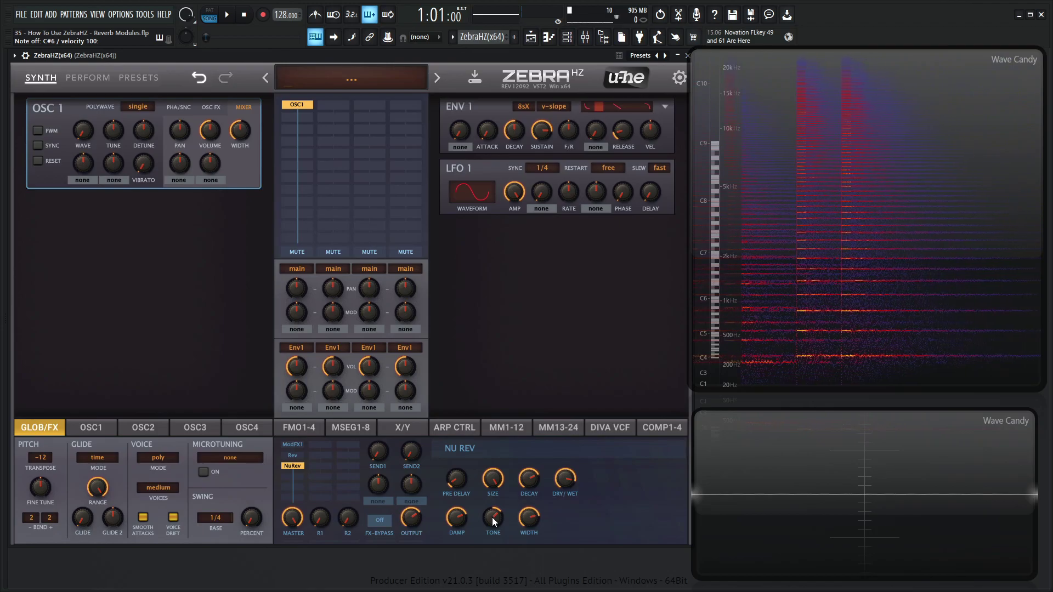
Bring the NuRev Damp knob to about 14, reset Tone to centre, then darken it to -18
mouse_move(494, 517)
mouse_down()
mouse_move(495, 529)
mouse_move(494, 516)
mouse_up()
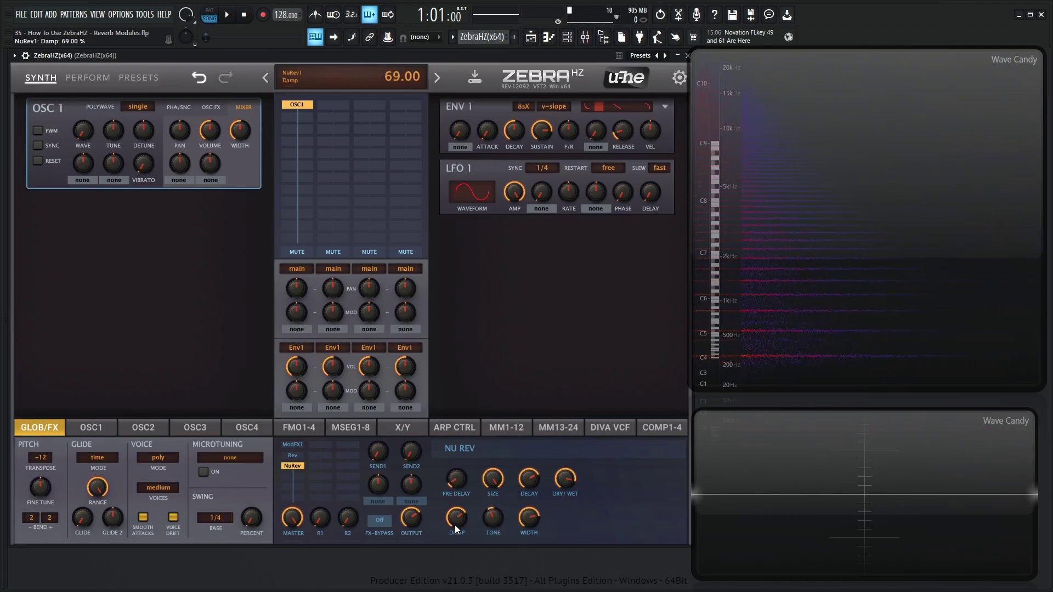
mouse_move(463, 551)
mouse_down()
mouse_move(462, 520)
mouse_move(472, 568)
mouse_up()
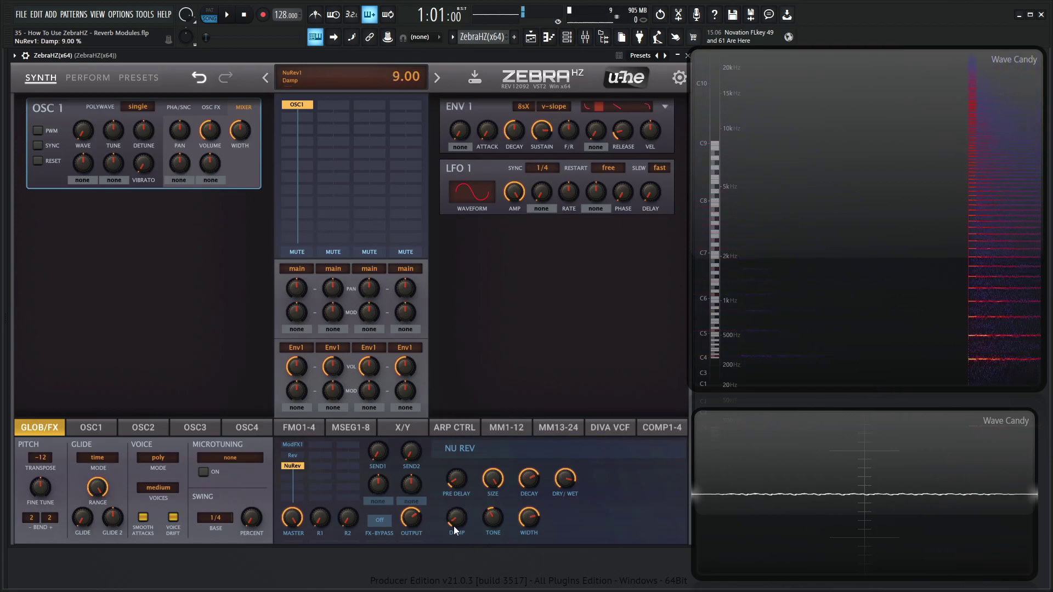
double_click(493, 517)
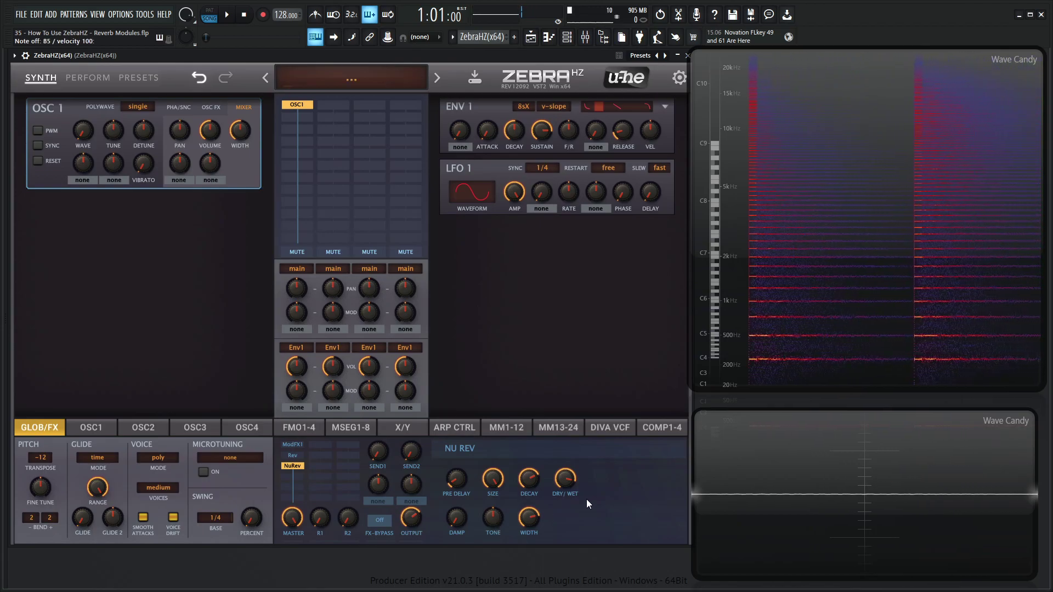
drag(467, 515, 460, 506)
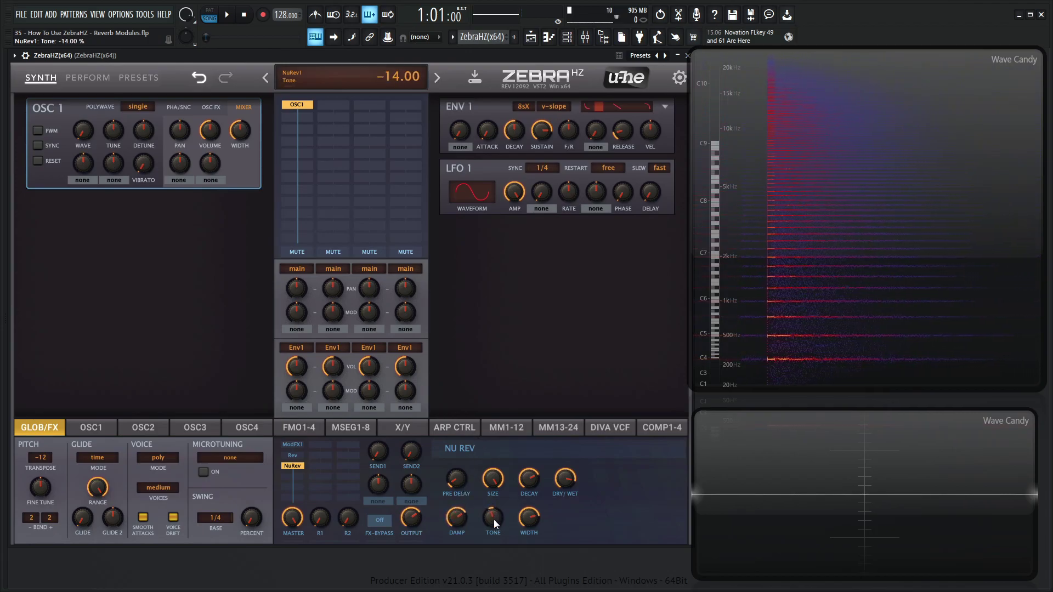
drag(494, 523, 460, 517)
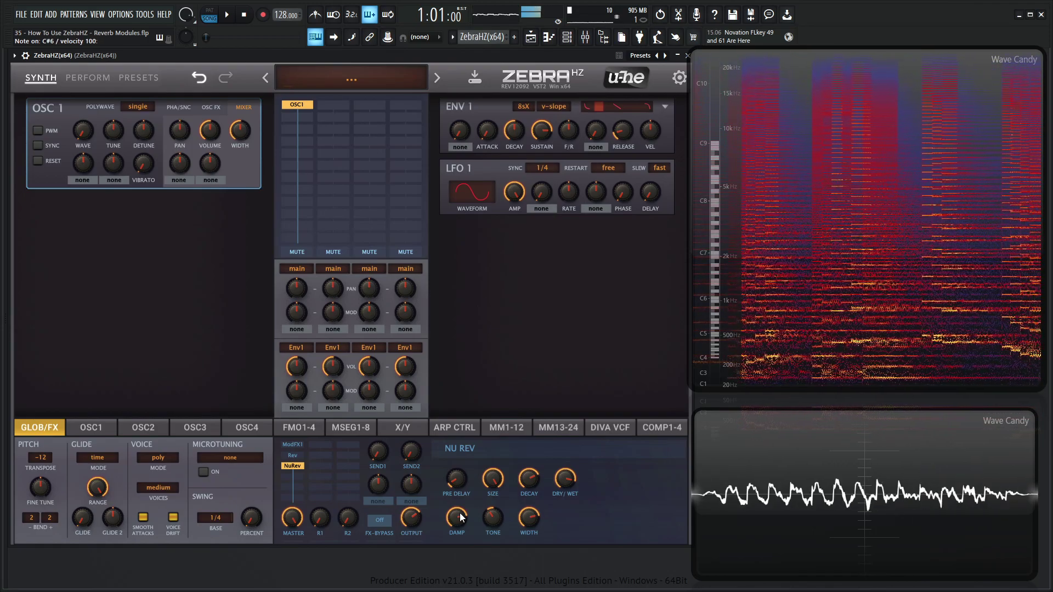
Max out the NuRev Width knob at 100 and settle Tone around -16
mouse_move(525, 520)
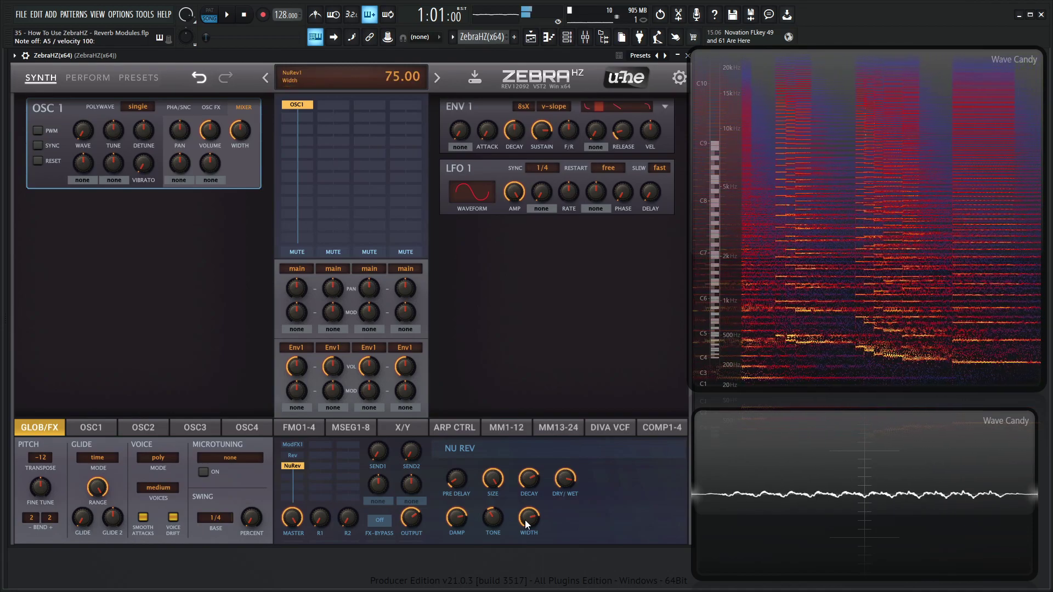
drag(501, 519, 496, 514)
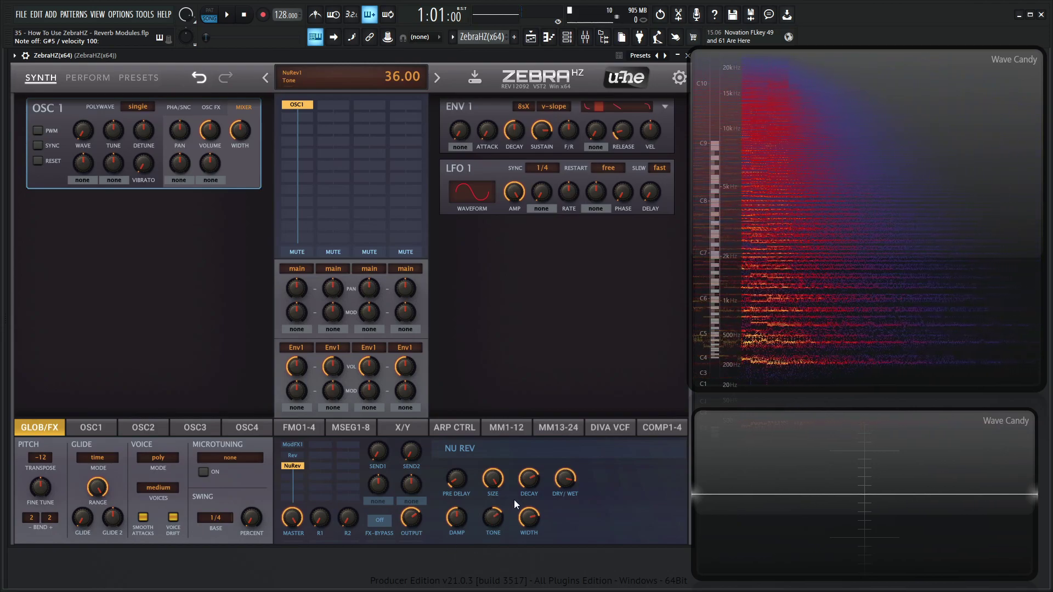
drag(529, 517, 534, 459)
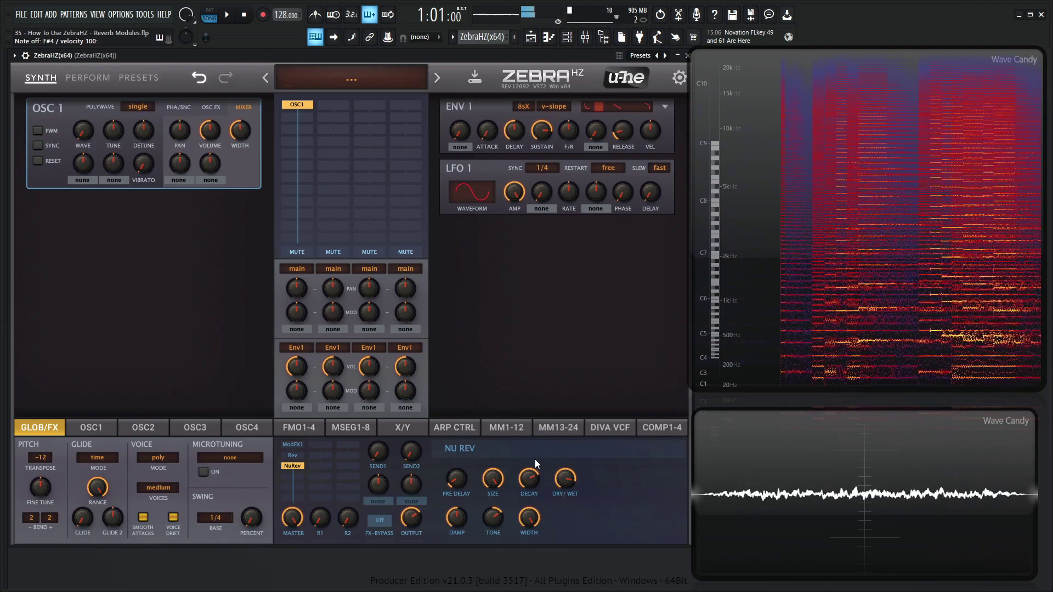
drag(493, 517, 459, 496)
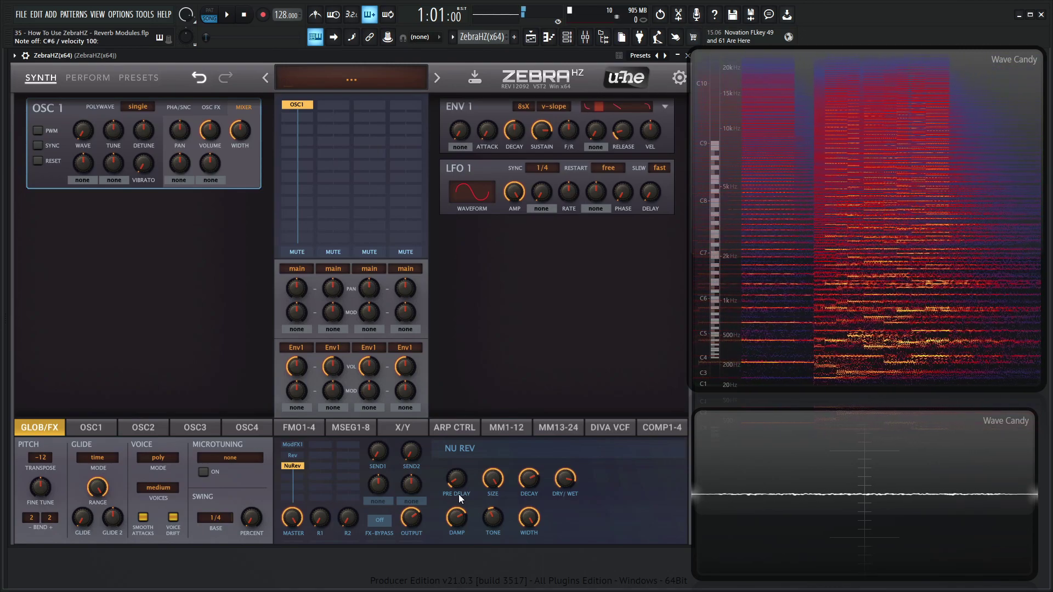
Lower the NuRev Dry/Wet knob from 83.5 to 34
mouse_move(568, 488)
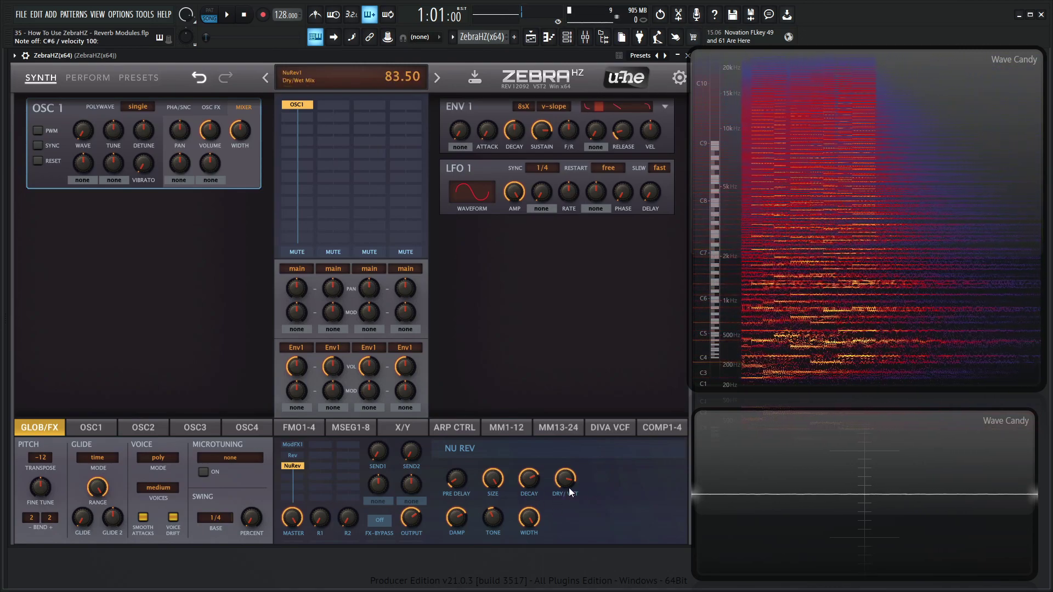
mouse_move(568, 488)
mouse_down()
mouse_move(565, 541)
mouse_move(568, 491)
mouse_up()
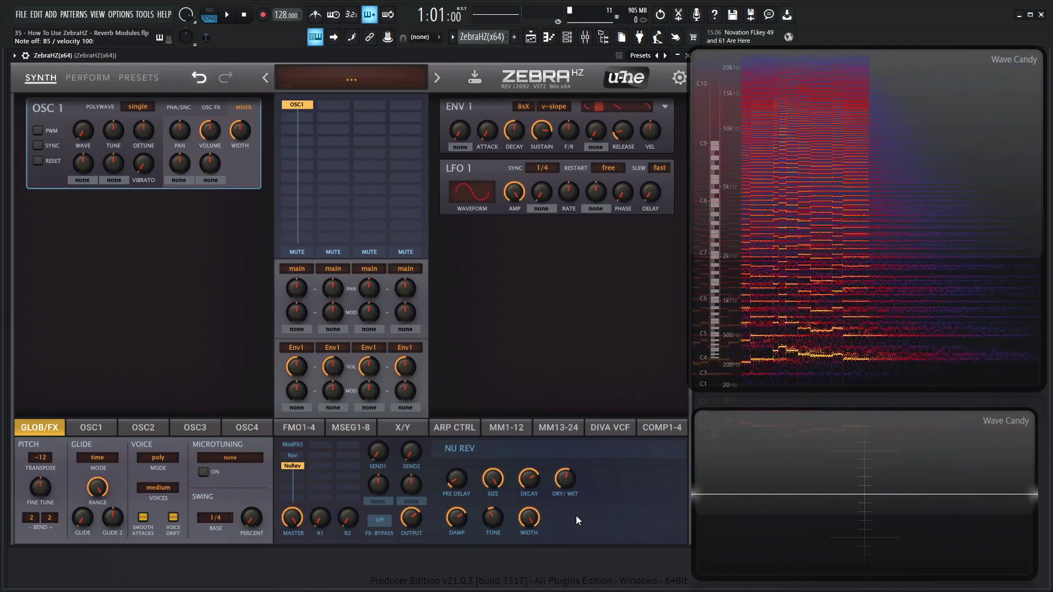
click(300, 456)
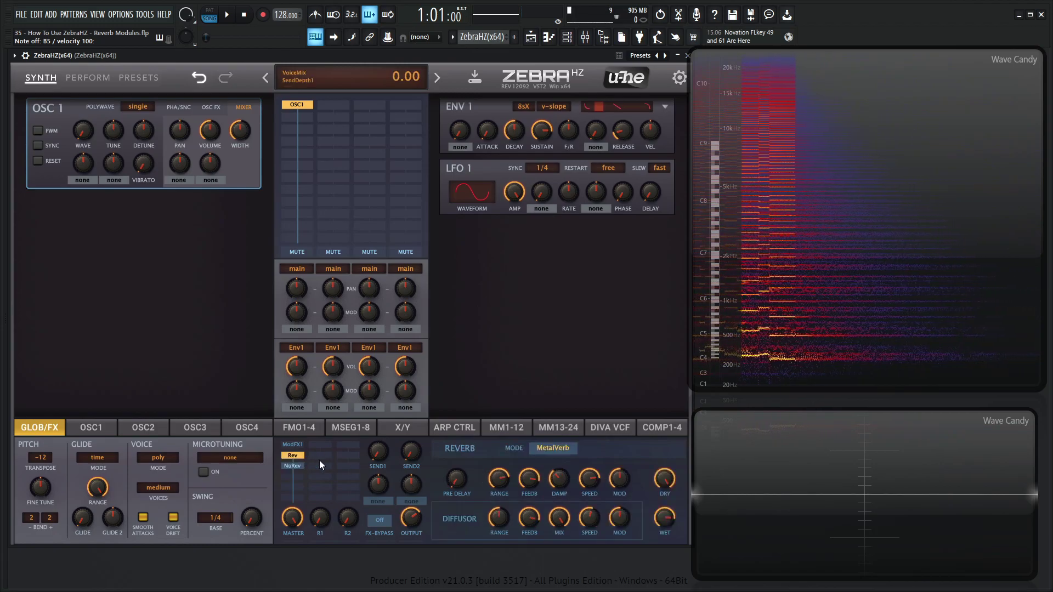
click(292, 466)
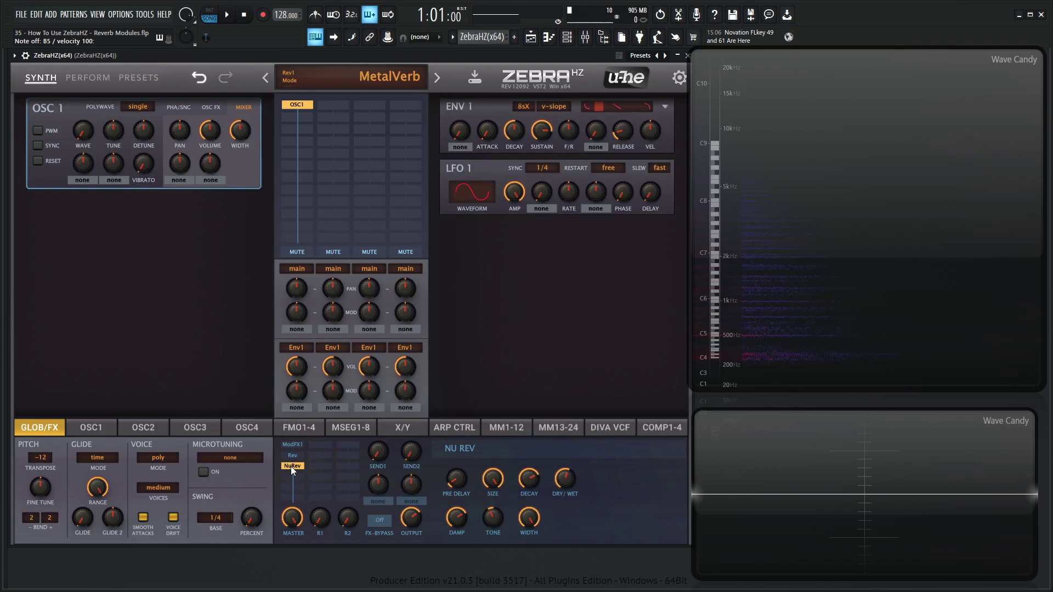